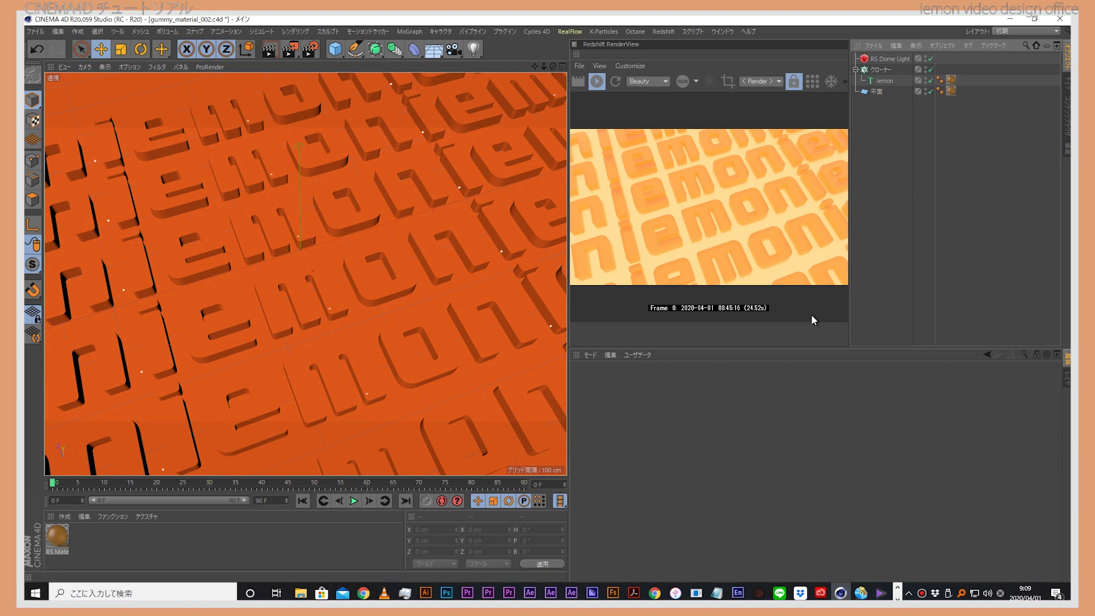
# Step: Widen the Redshift render preview, then give the 3D viewport back a little room
pyautogui.moveTo(568, 230); pyautogui.dragTo(502, 230)
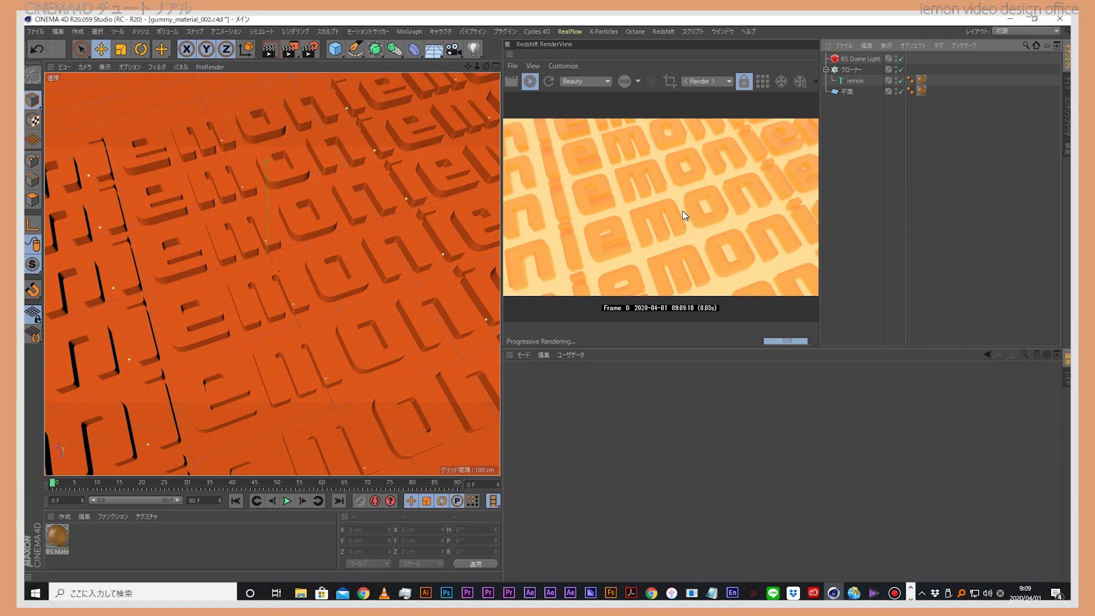
pyautogui.moveTo(502, 247); pyautogui.dragTo(542, 247)
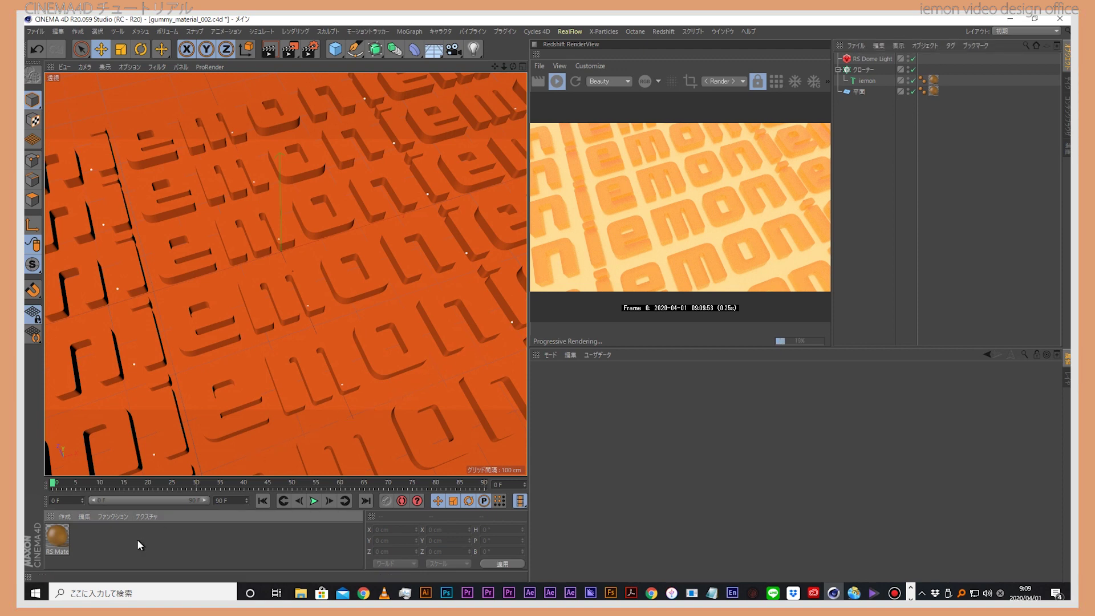
# Step: Create a new Redshift Material in the Material Manager
pyautogui.click(663, 31)
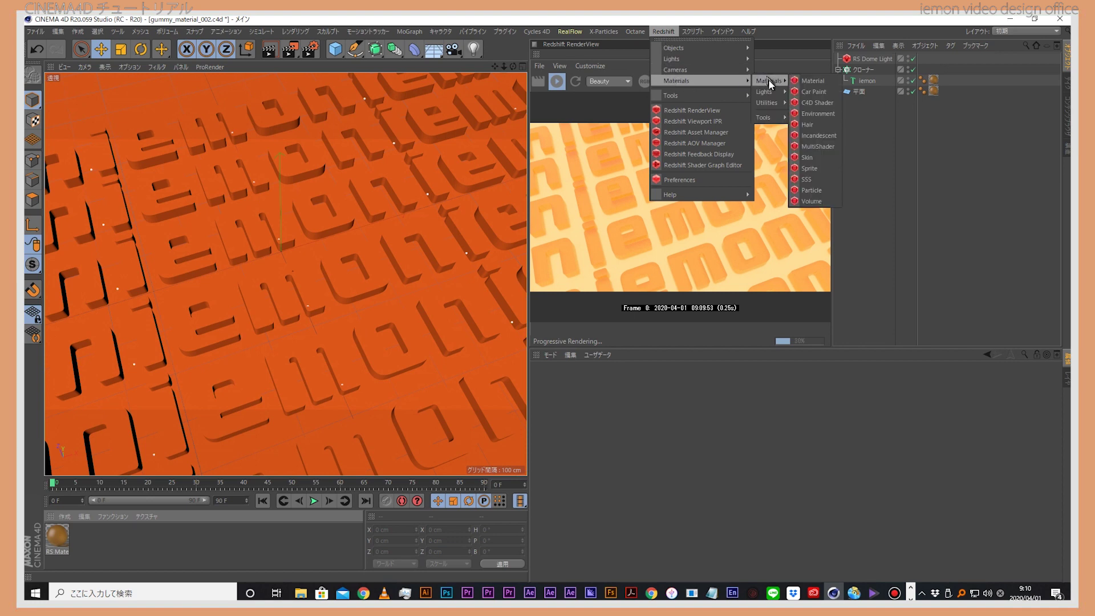
pyautogui.click(146, 545)
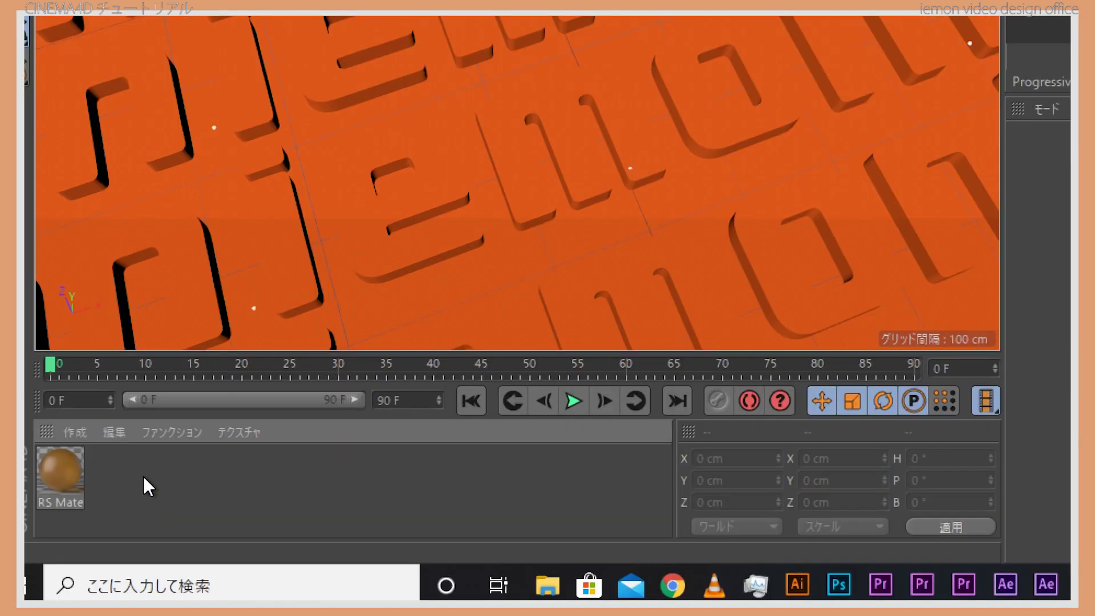
pyautogui.click(74, 432)
pyautogui.moveTo(197, 201)
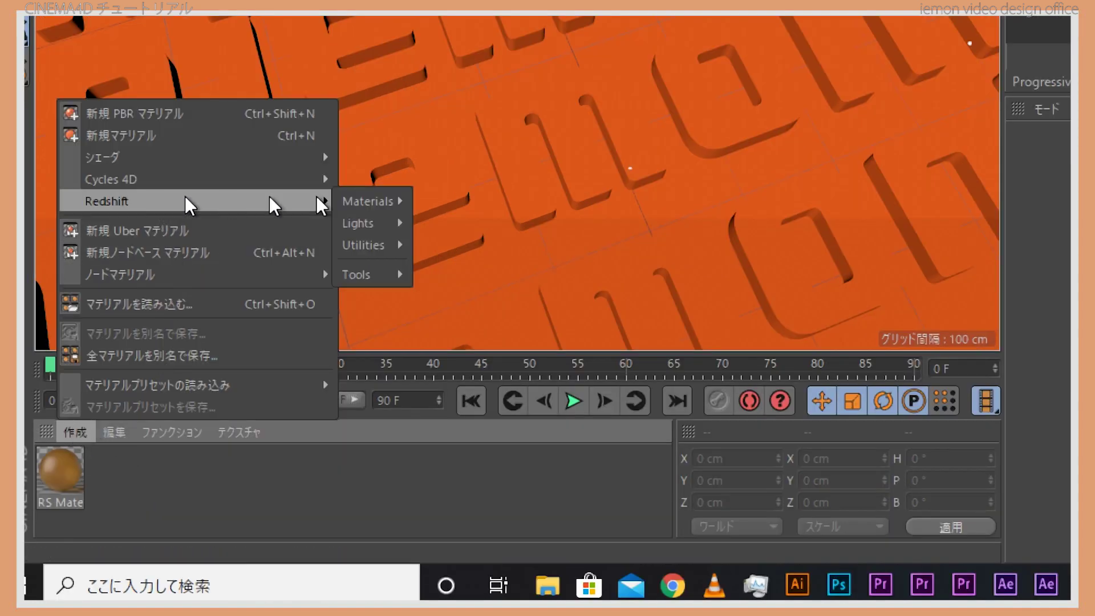
pyautogui.moveTo(368, 201)
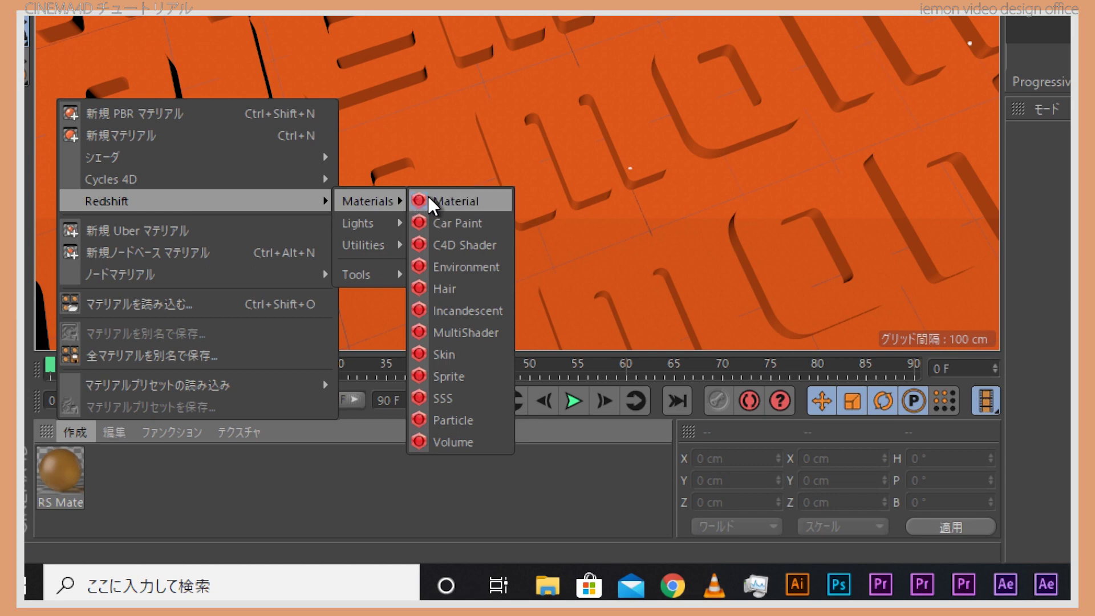
pyautogui.click(432, 203)
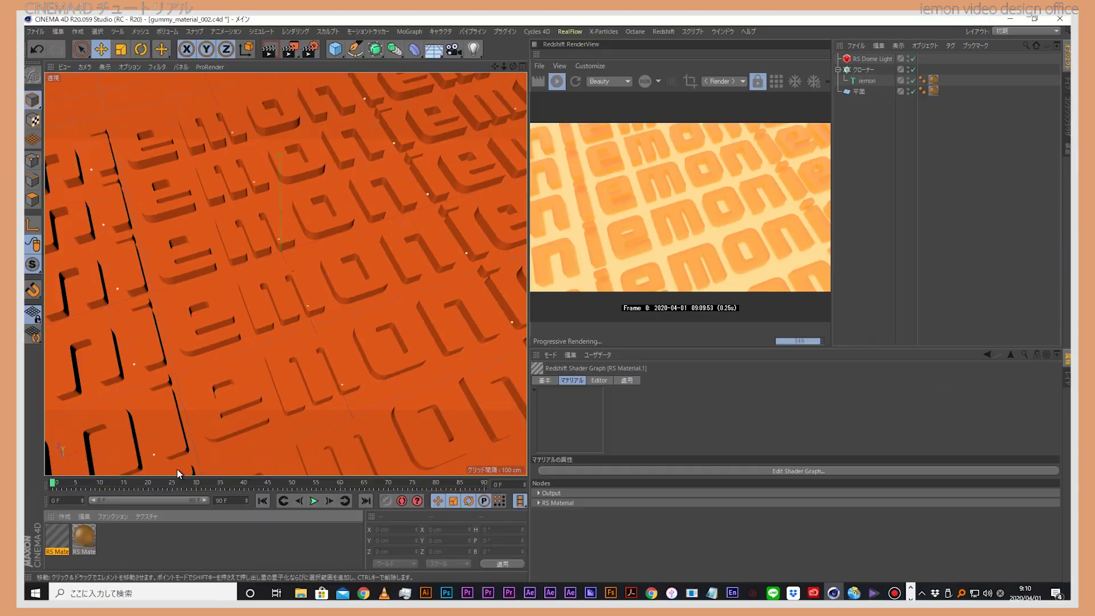
# Step: Delete the old RS Material tags from the lemon text and the plane
pyautogui.click(934, 90)
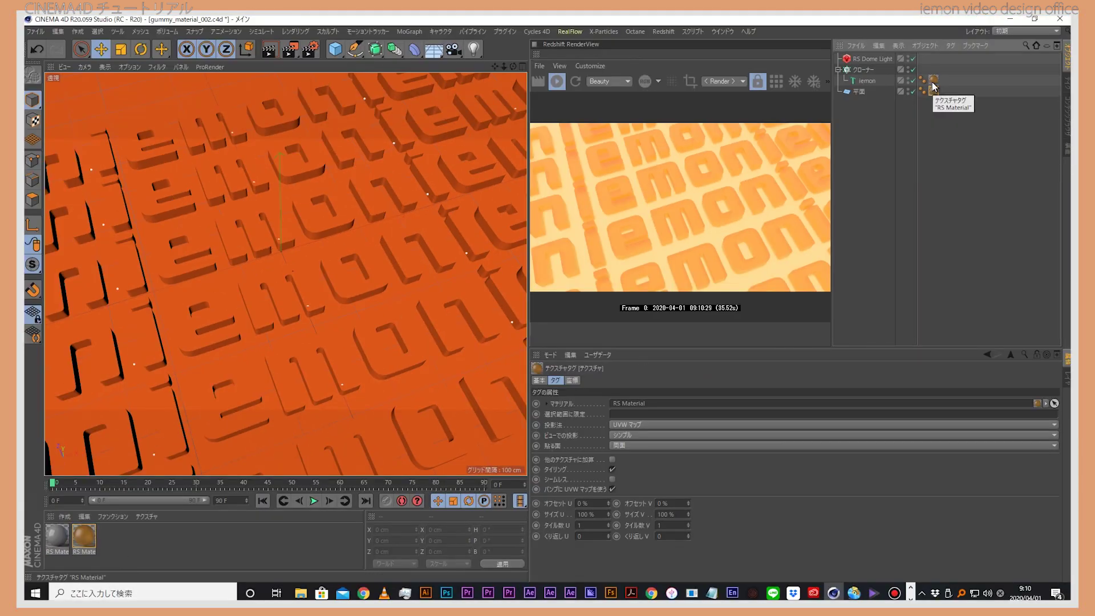
pyautogui.keyDown('shift'); pyautogui.click(933, 80); pyautogui.keyUp('shift')
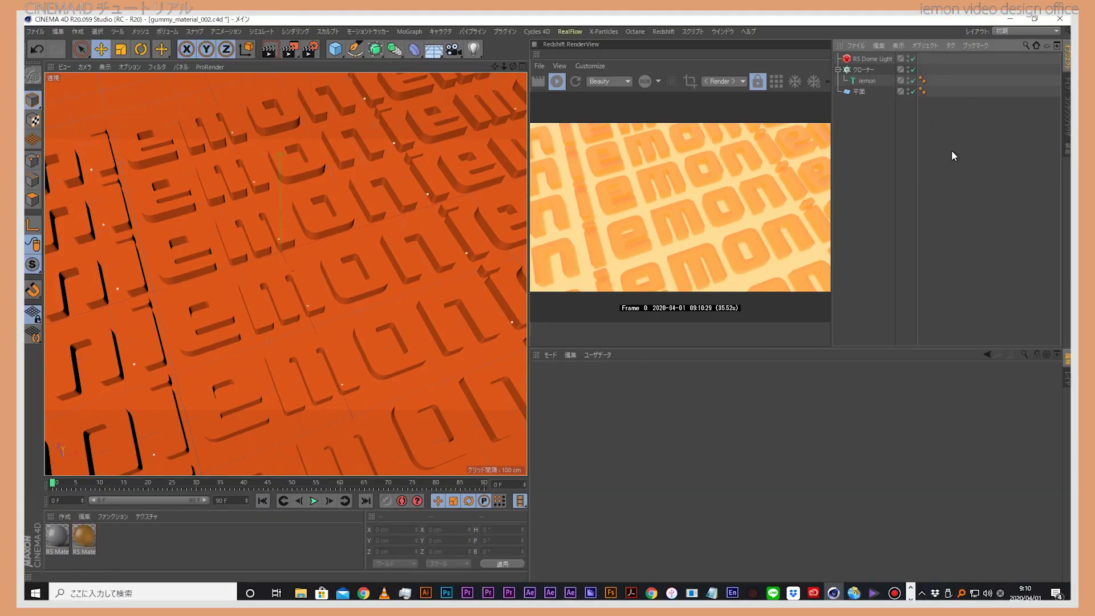
pyautogui.press('Delete')
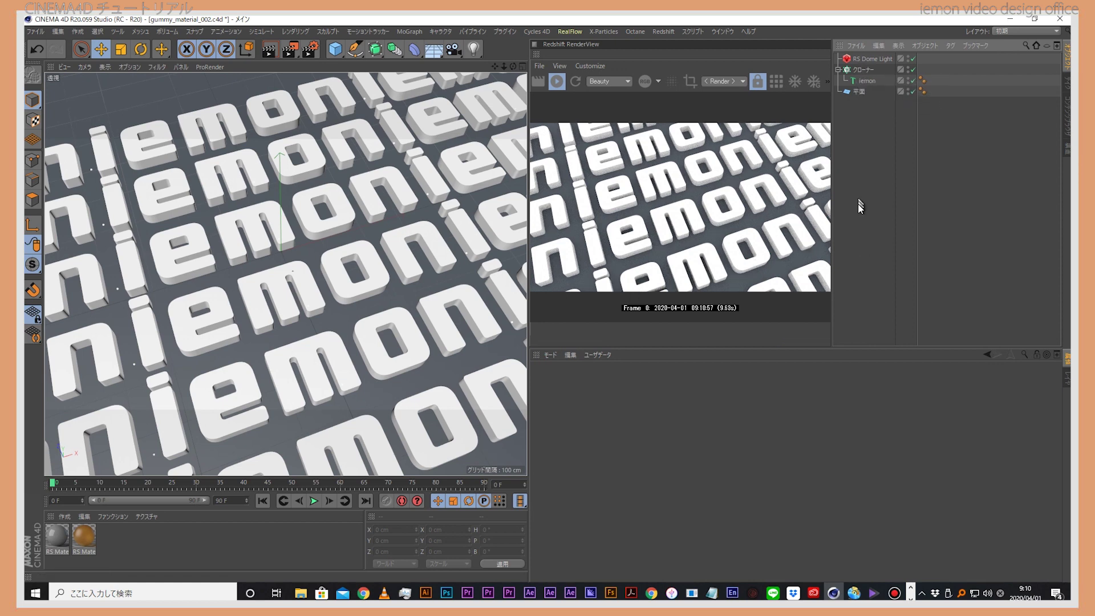
# Step: Assign RS Material.1 to the lemon text and the 平面 plane, after checking the dome light
pyautogui.click(881, 60)
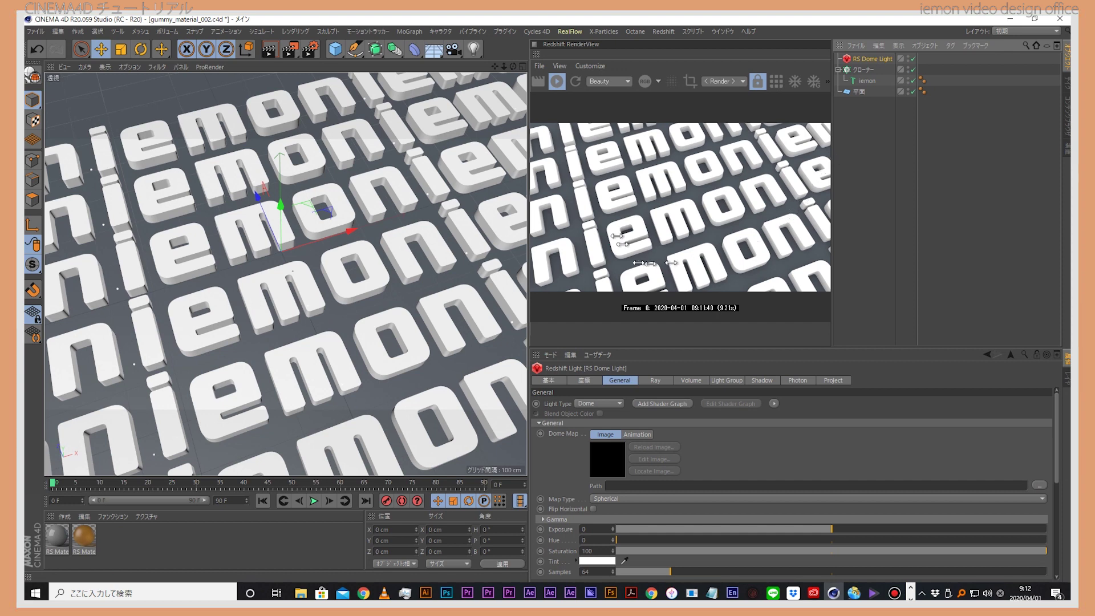
pyautogui.click(868, 130)
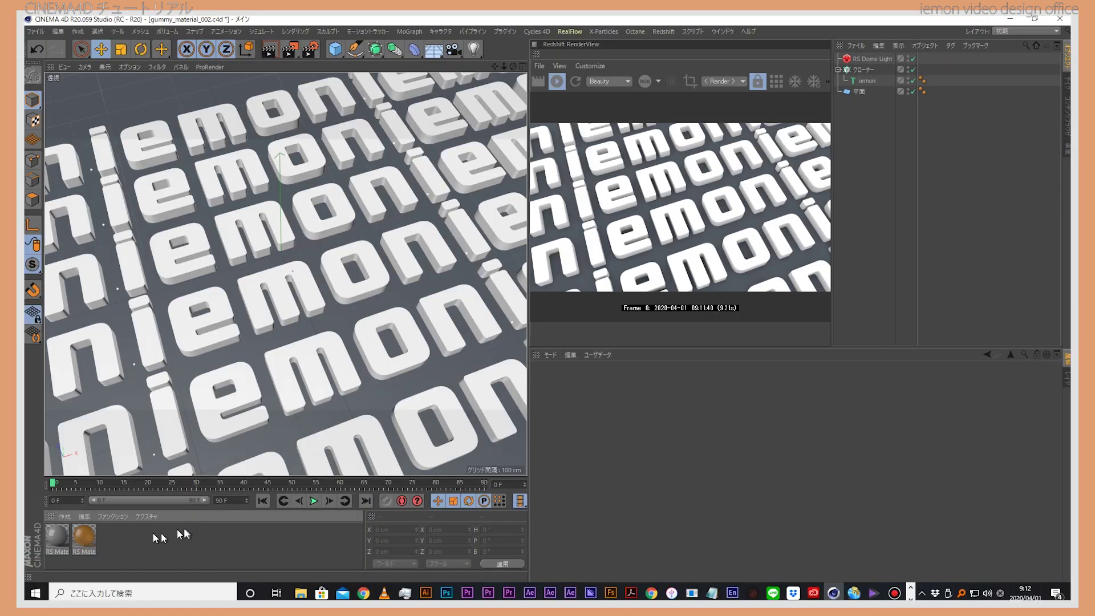
pyautogui.moveTo(59, 532); pyautogui.dragTo(74, 463)
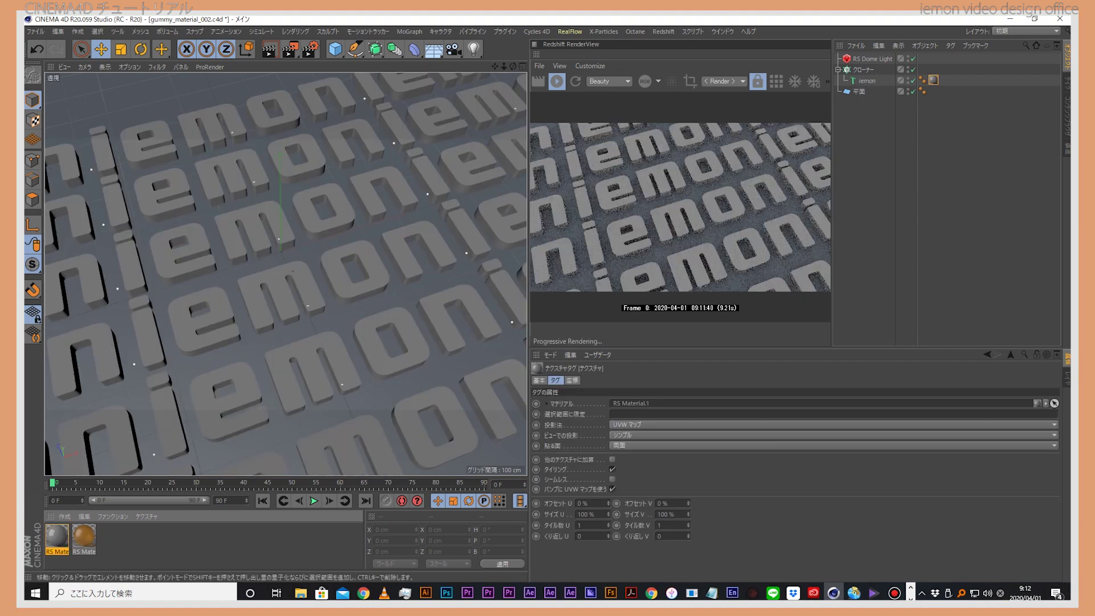
pyautogui.moveTo(57, 536); pyautogui.dragTo(866, 94)
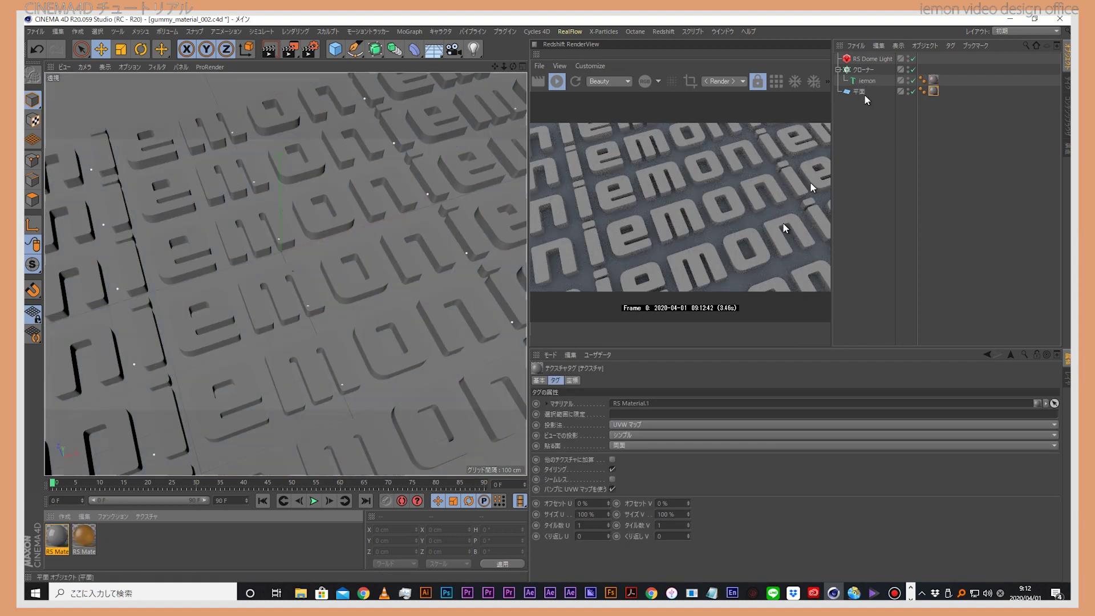
pyautogui.click(855, 202)
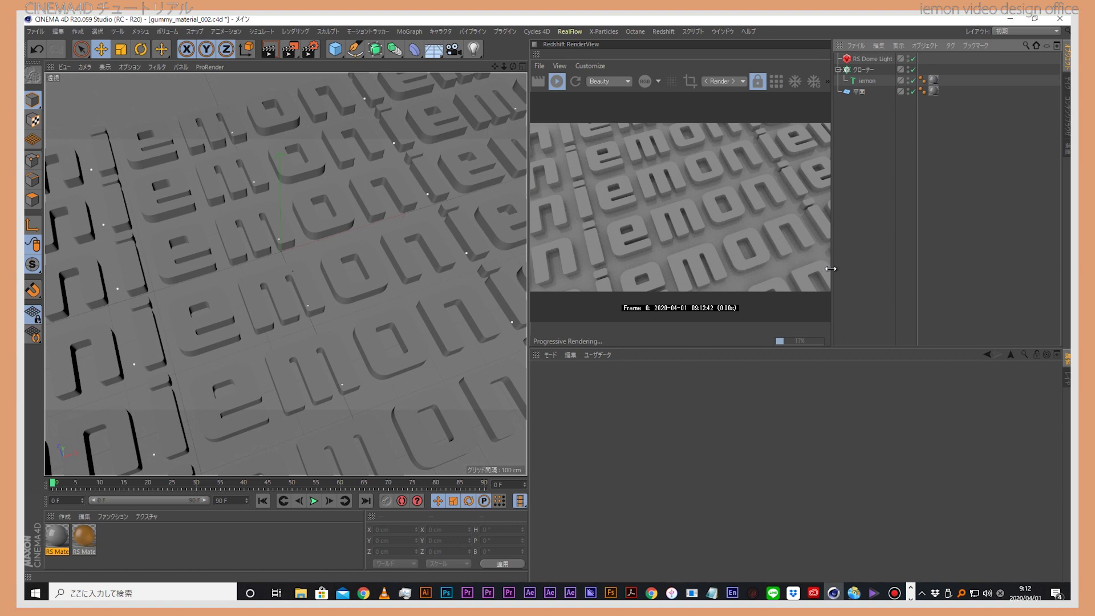
pyautogui.click(63, 538)
# Step: Open RS Material.1's Shader Graph and size it to show the nodes and render preview
pyautogui.click(169, 539)
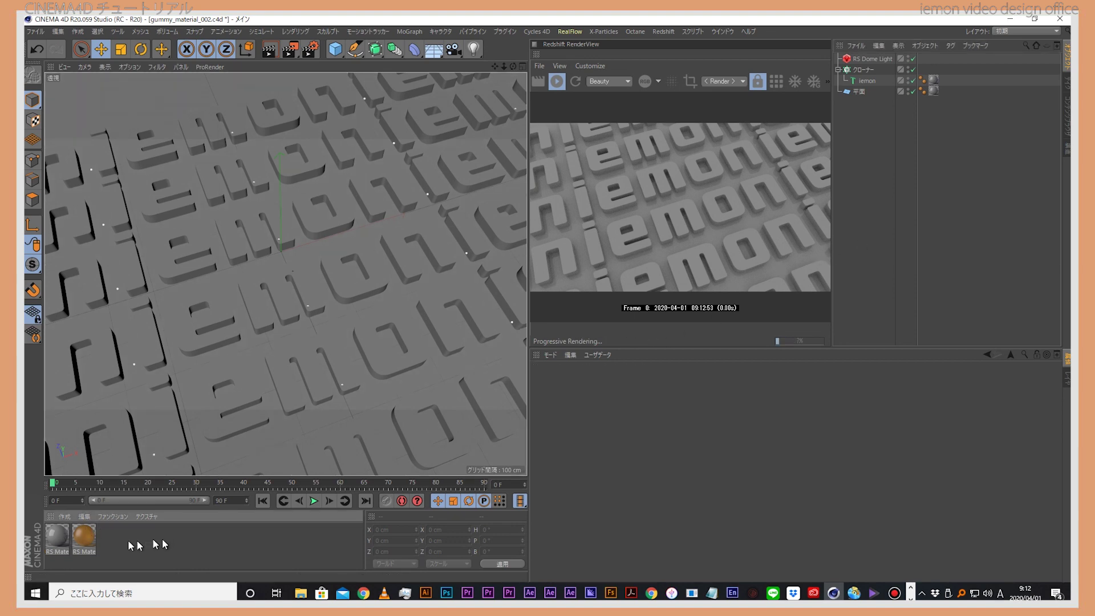
pyautogui.doubleClick(60, 545)
pyautogui.moveTo(320, 41); pyautogui.dragTo(360, 45)
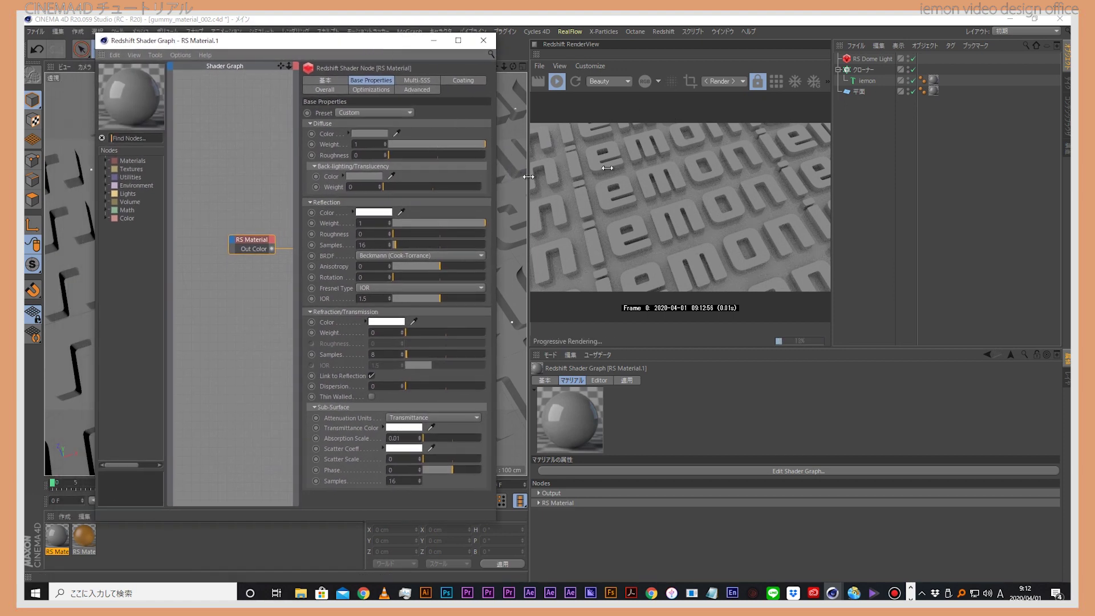
pyautogui.moveTo(495, 176); pyautogui.dragTo(815, 171)
pyautogui.moveTo(168, 171); pyautogui.dragTo(214, 172)
pyautogui.moveTo(455, 151); pyautogui.dragTo(608, 151)
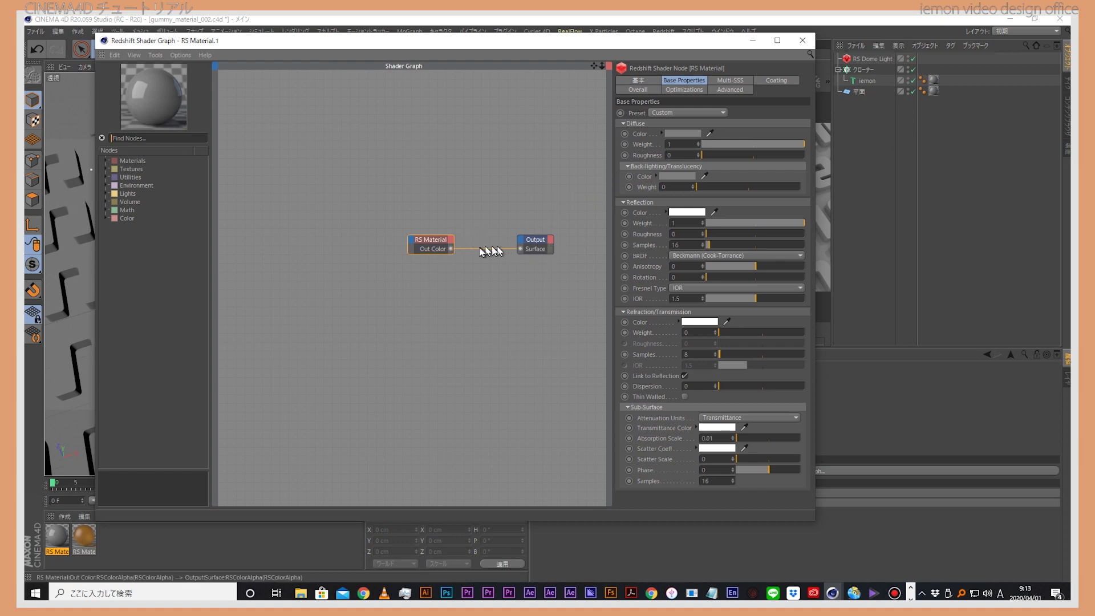
pyautogui.click(549, 250)
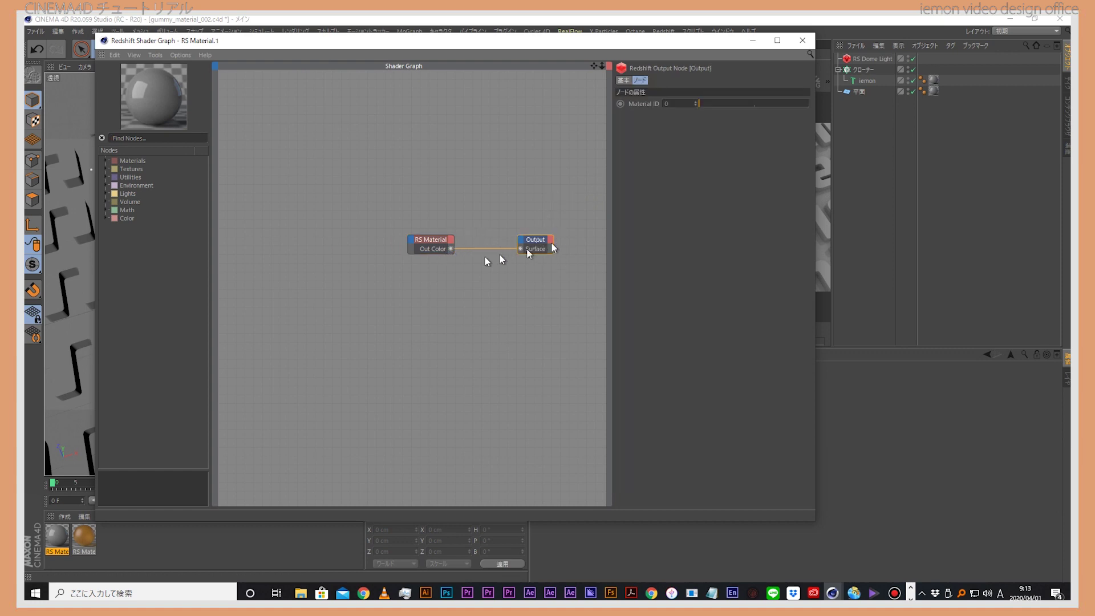
pyautogui.click(423, 244)
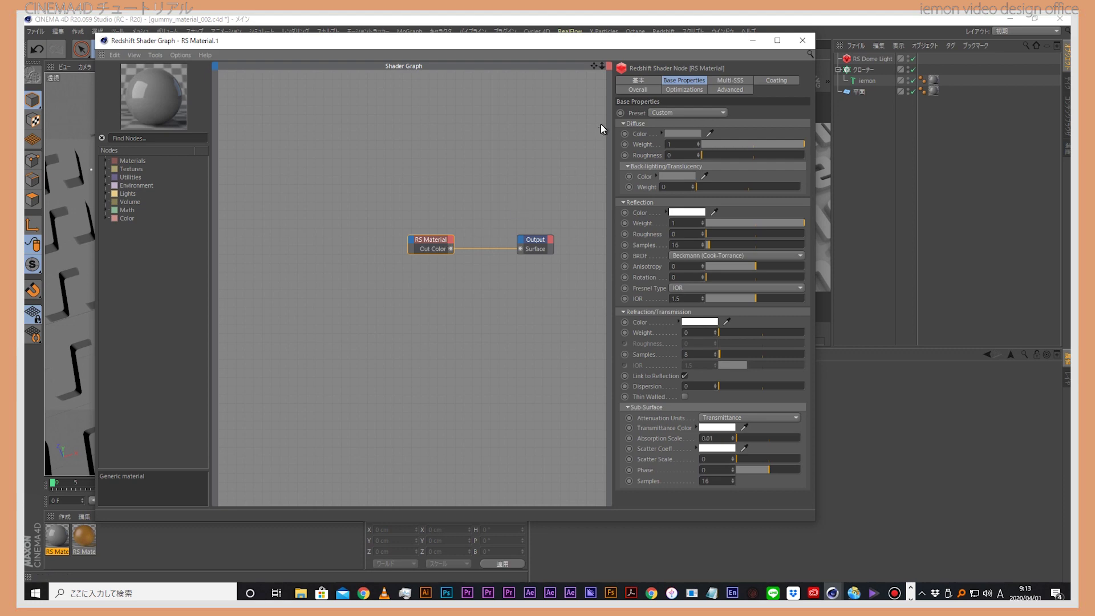
pyautogui.moveTo(613, 126); pyautogui.dragTo(311, 126)
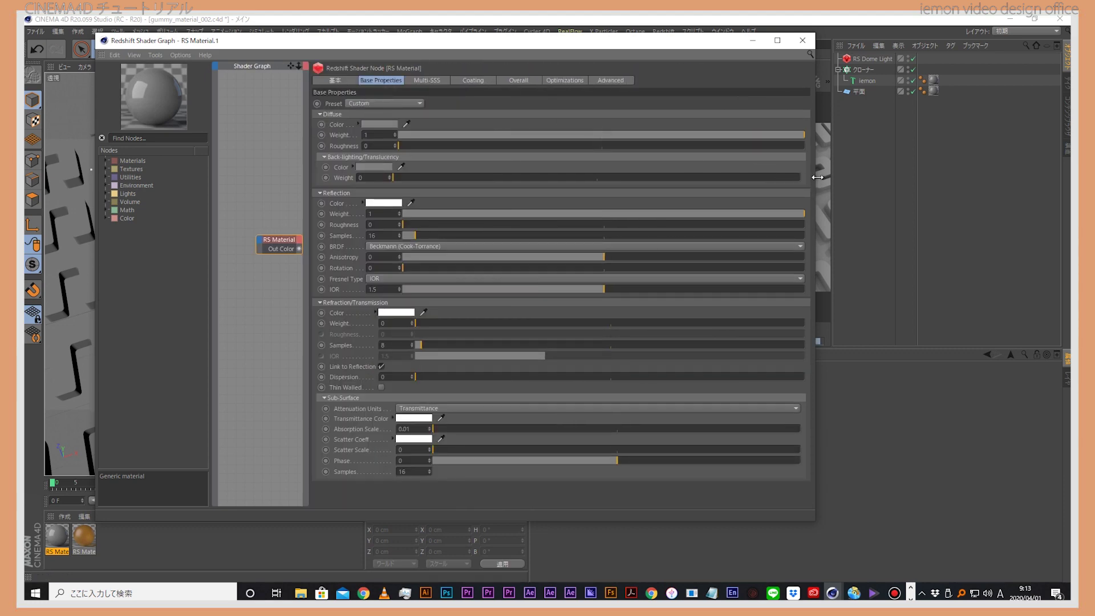
pyautogui.moveTo(817, 177); pyautogui.dragTo(523, 178)
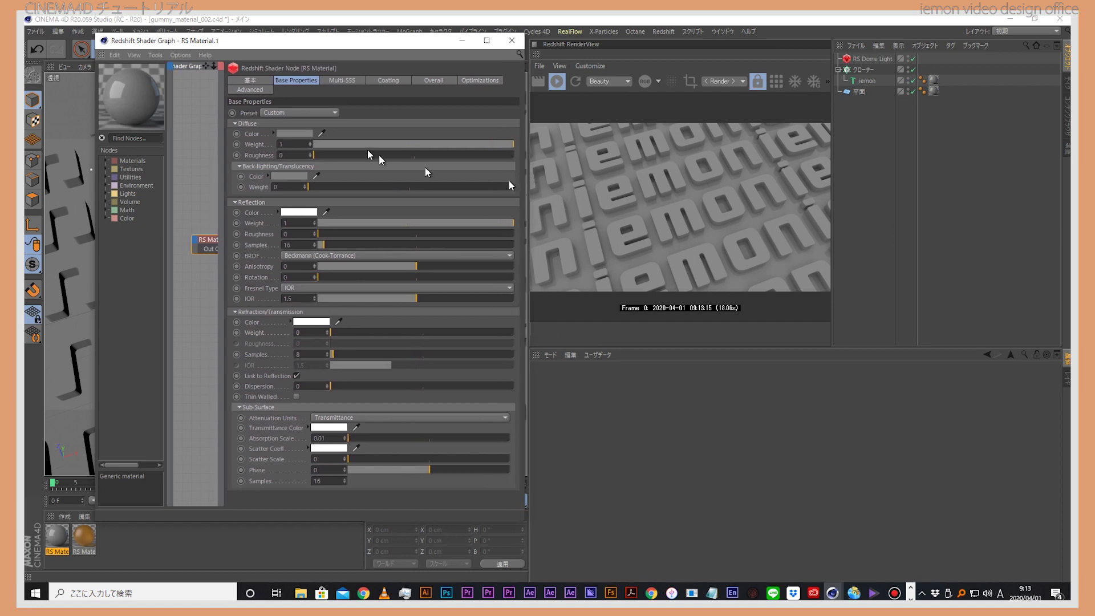
pyautogui.moveTo(332, 42); pyautogui.dragTo(325, 45)
# Step: Browse the Multi-SSS, Coating, Overall, Optimizations and Advanced pages, ending on Base Properties
pyautogui.click(335, 82)
pyautogui.click(293, 79)
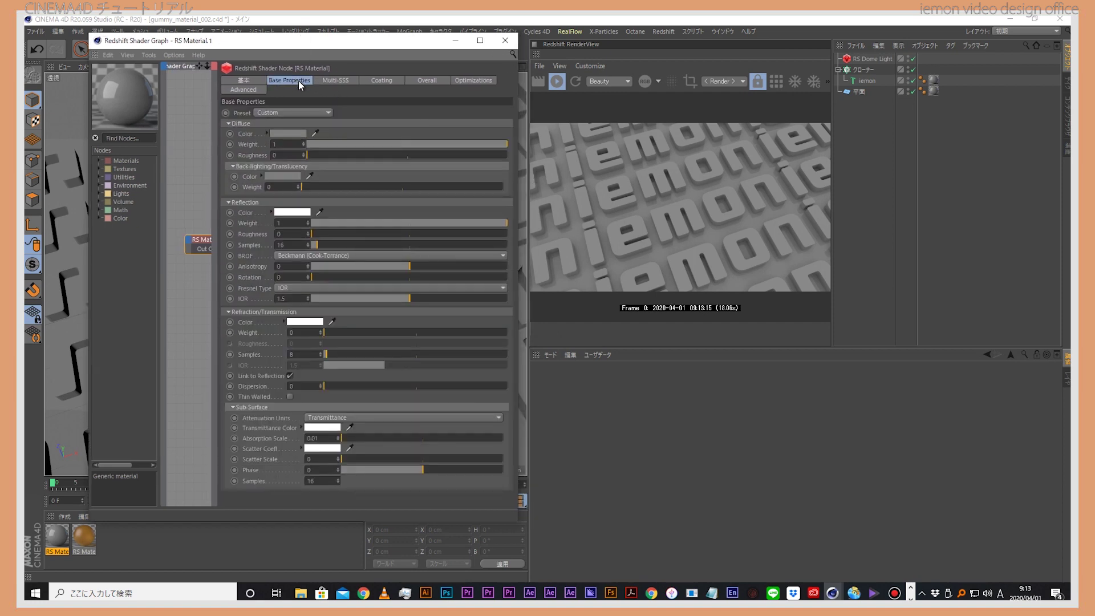
pyautogui.click(333, 81)
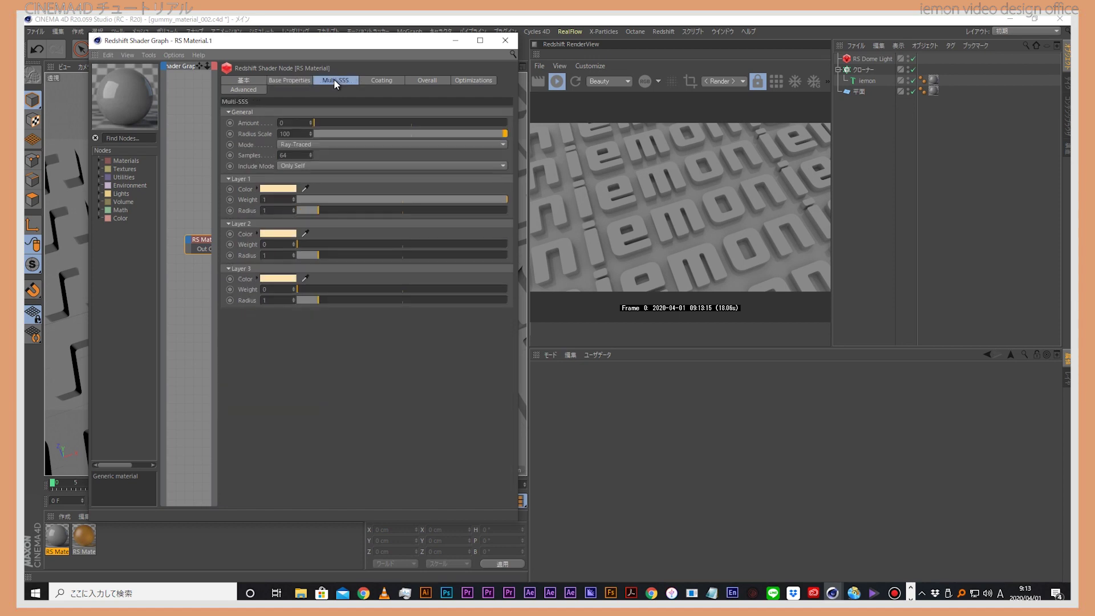
pyautogui.click(368, 80)
pyautogui.click(426, 80)
pyautogui.click(471, 84)
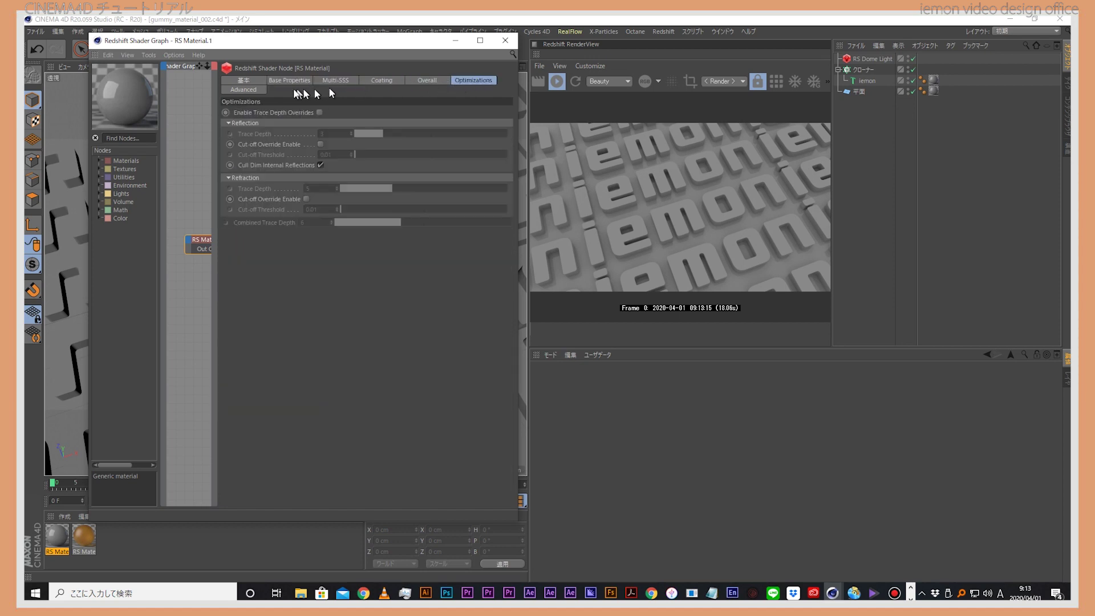
pyautogui.click(255, 87)
pyautogui.click(334, 82)
pyautogui.click(296, 83)
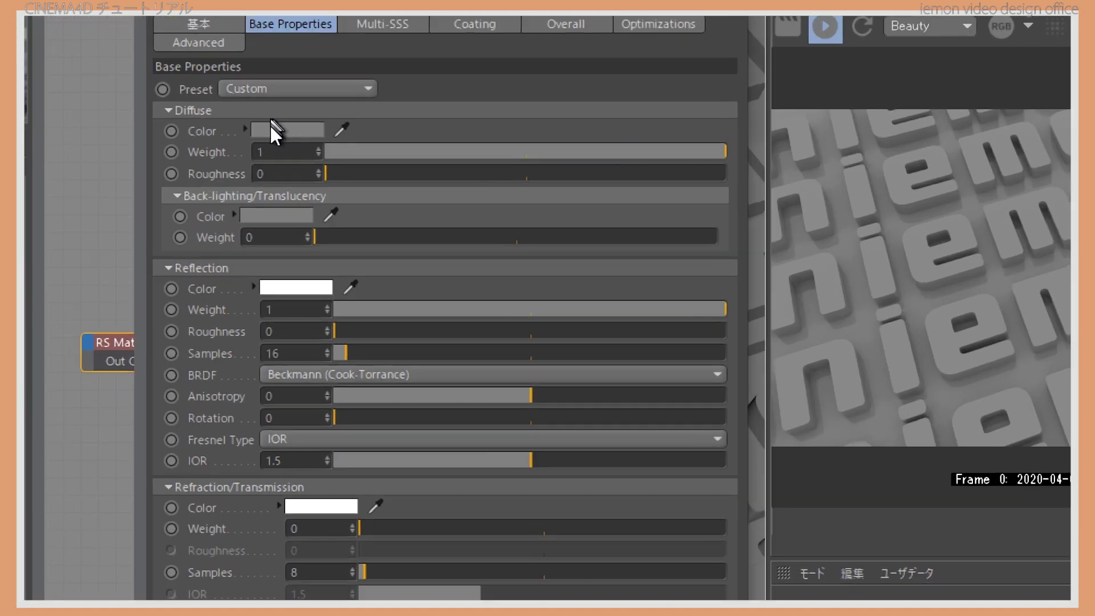
pyautogui.moveTo(288, 133)
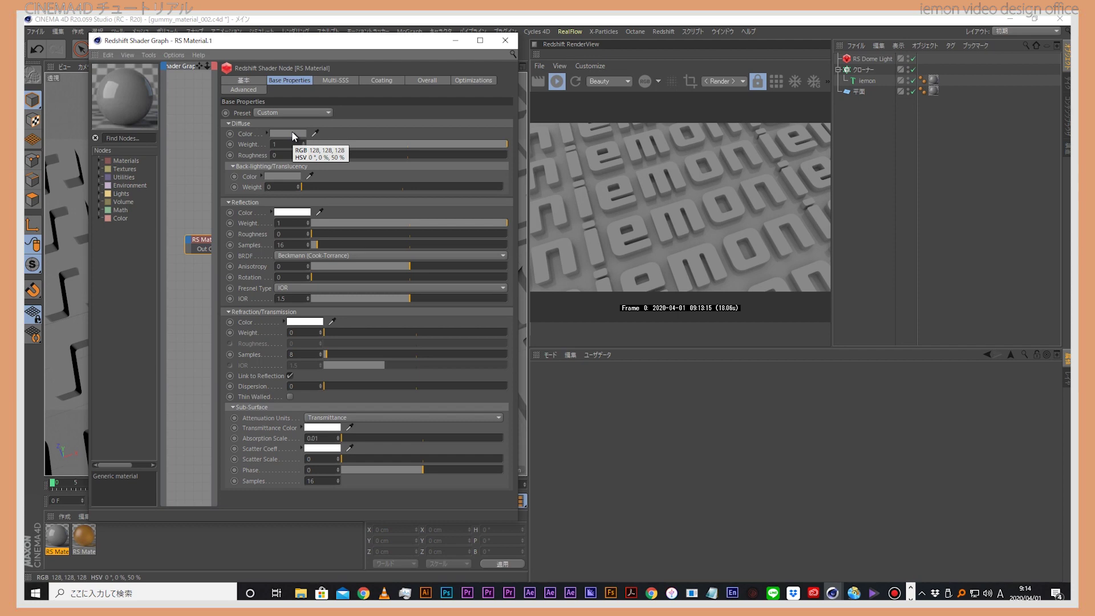
# Step: Set the diffuse colour to a saturated orange around hue 18°
pyautogui.click(292, 131)
pyautogui.click(275, 135)
pyautogui.moveTo(392, 145)
pyautogui.mouseDown()
pyautogui.moveTo(420, 146)
pyautogui.moveTo(410, 157)
pyautogui.mouseUp()
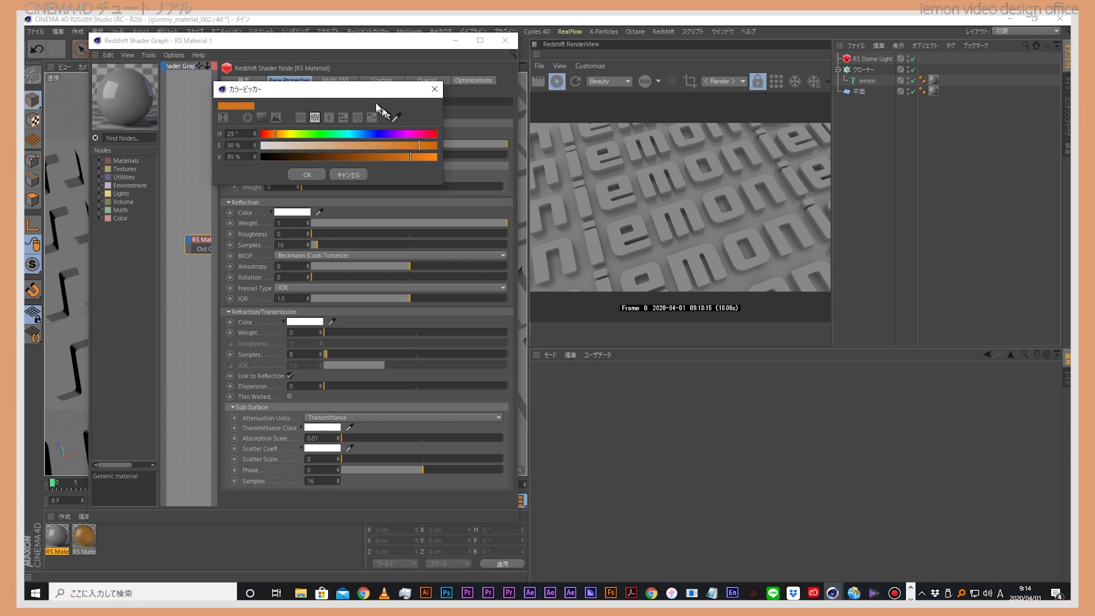
pyautogui.moveTo(319, 89); pyautogui.dragTo(448, 115)
pyautogui.click(403, 160)
pyautogui.moveTo(404, 160); pyautogui.dragTo(398, 159)
pyautogui.click(542, 182)
pyautogui.moveTo(548, 171); pyautogui.dragTo(548, 182)
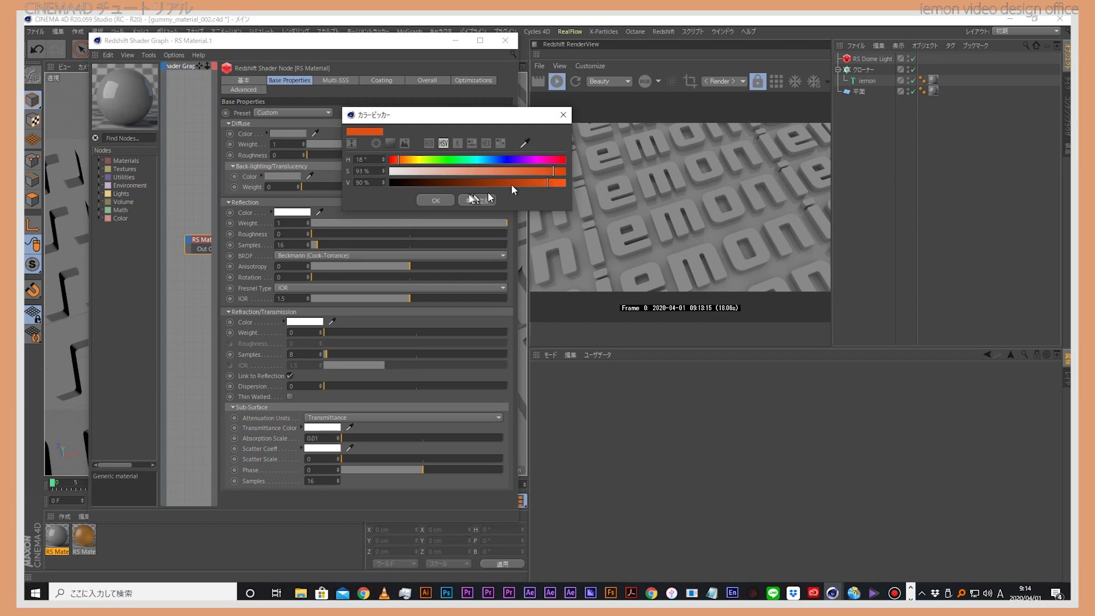
pyautogui.click(435, 200)
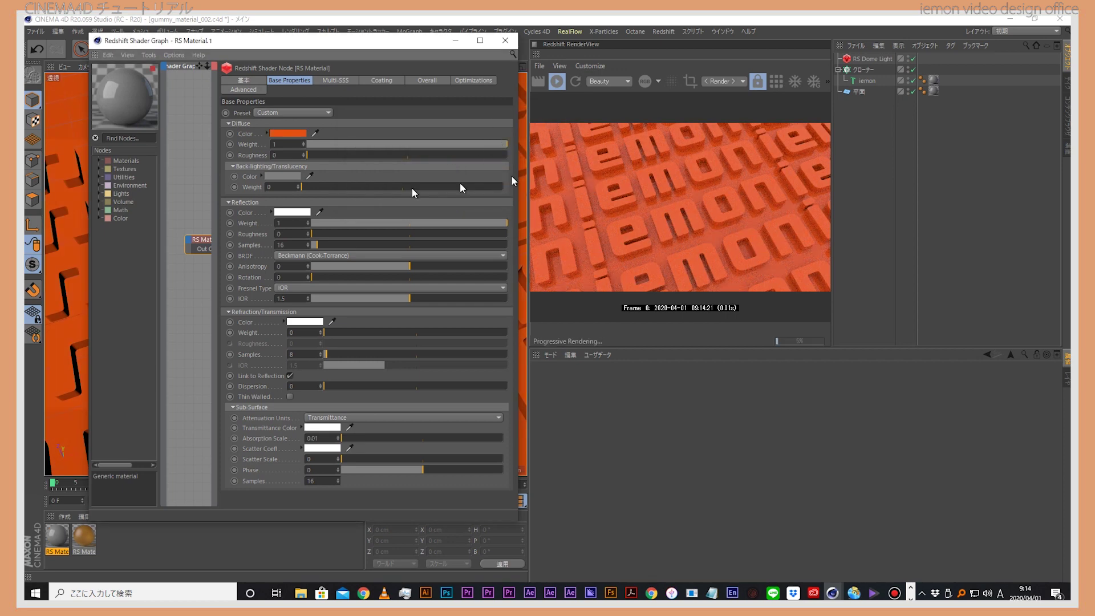
# Step: Fine-tune the diffuse orange to H 25°, S 88%, V 88%
pyautogui.click(288, 133)
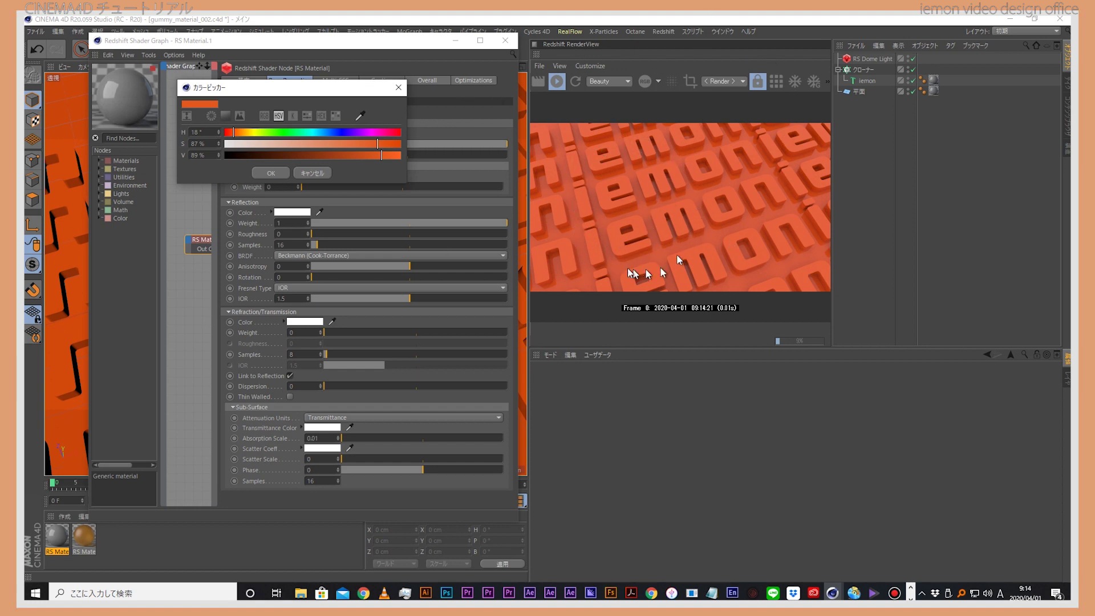
pyautogui.moveTo(381, 155); pyautogui.dragTo(375, 157)
pyautogui.click(271, 173)
pyautogui.click(288, 133)
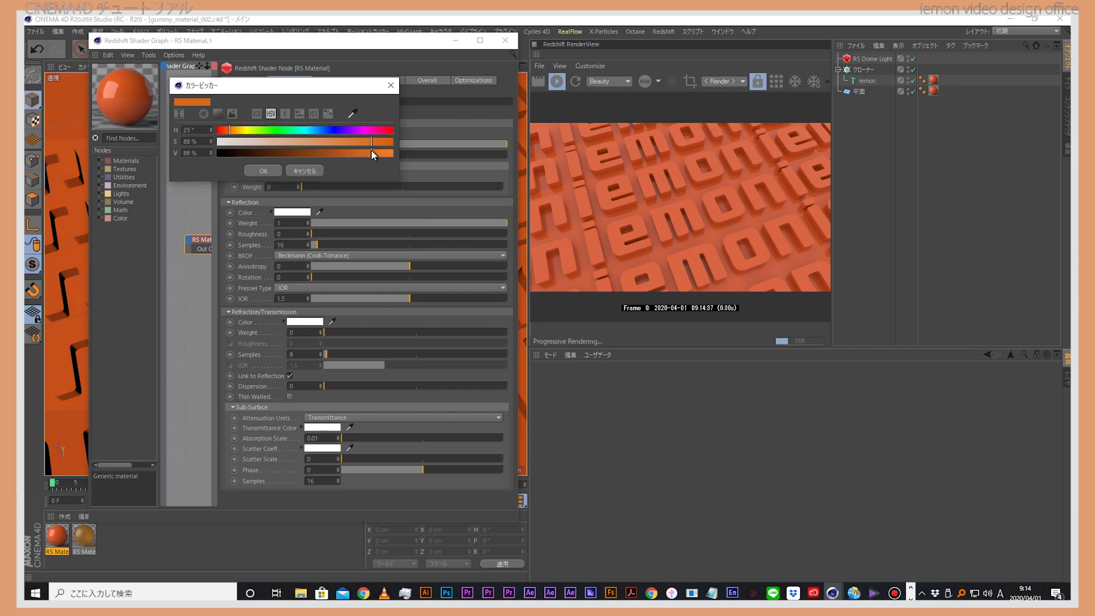
pyautogui.click(263, 170)
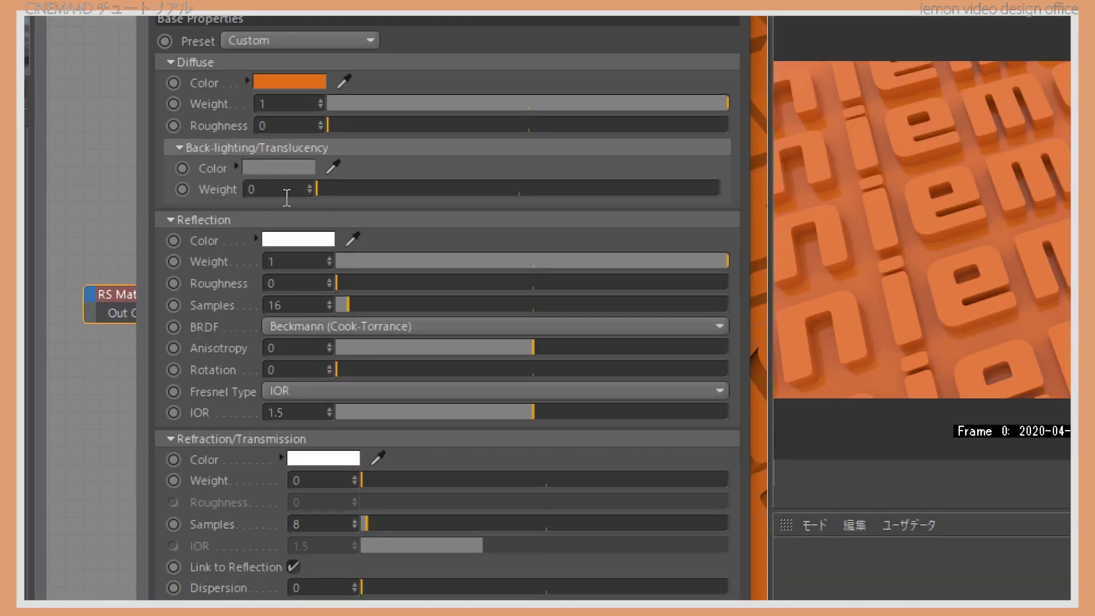
# Step: Set the back-lighting colour to a bright yellow-gold
pyautogui.click(308, 168)
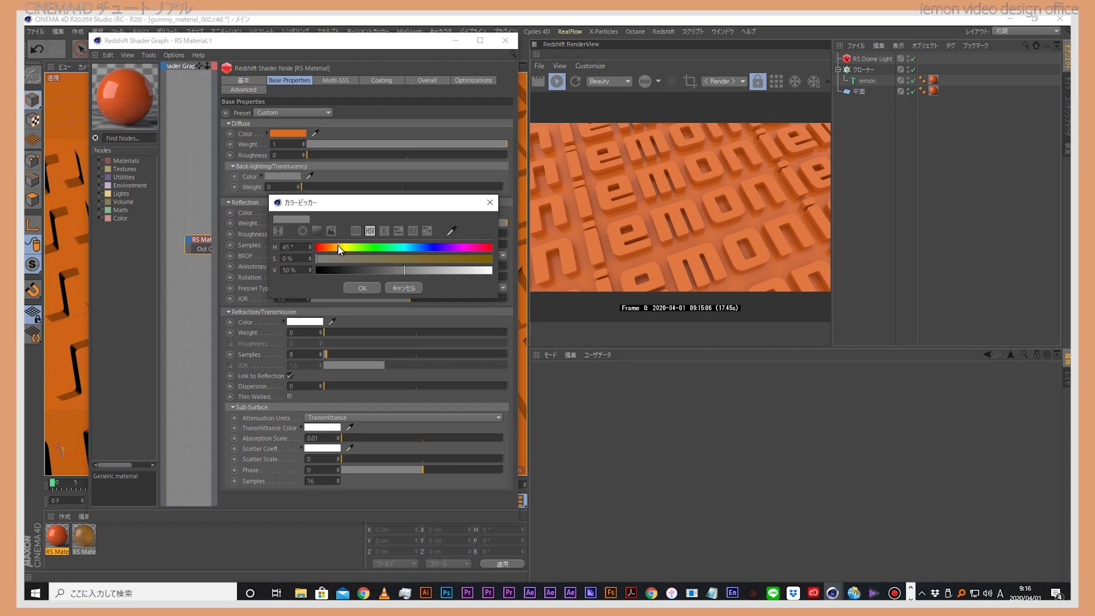
pyautogui.click(462, 259)
pyautogui.moveTo(422, 269); pyautogui.dragTo(454, 269)
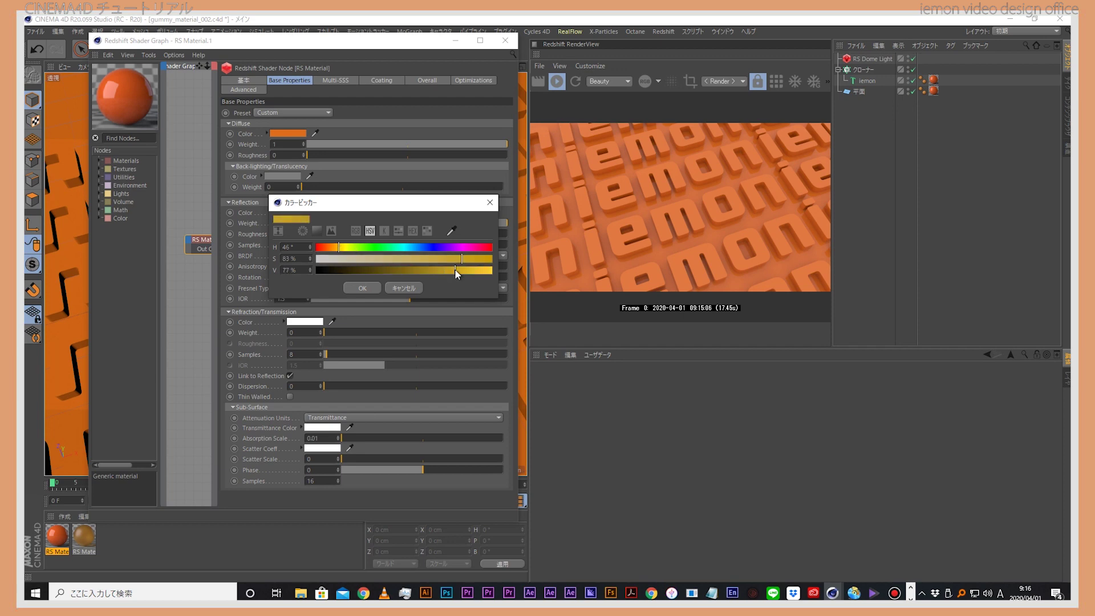
pyautogui.click(362, 288)
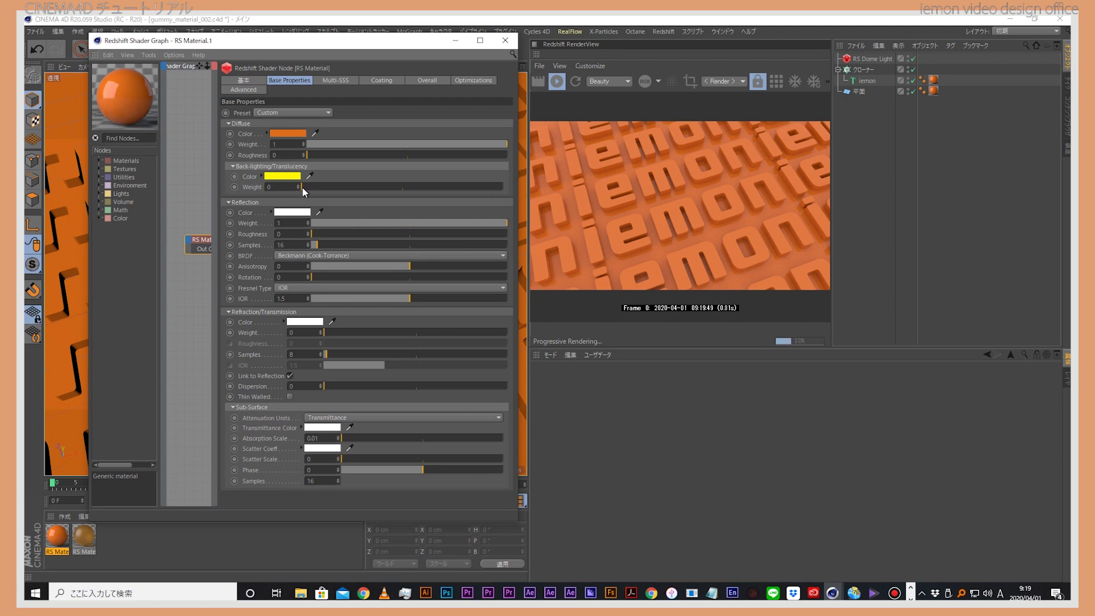
# Step: Switch on back-lighting and set its weight to 0.845
pyautogui.click(304, 187)
pyautogui.moveTo(308, 189); pyautogui.dragTo(414, 188)
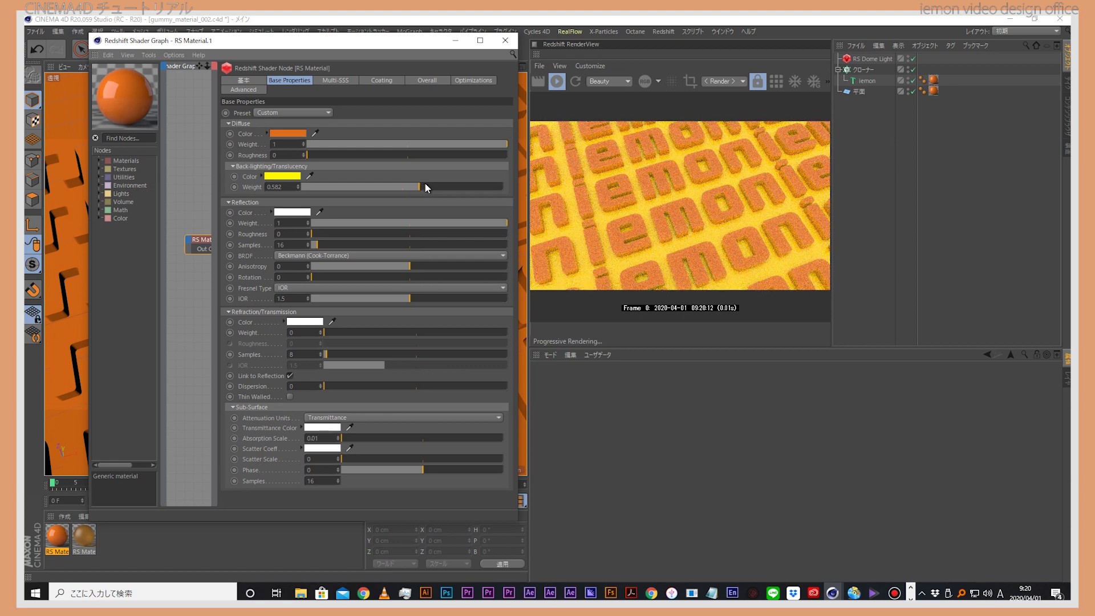
pyautogui.moveTo(411, 186); pyautogui.dragTo(371, 190)
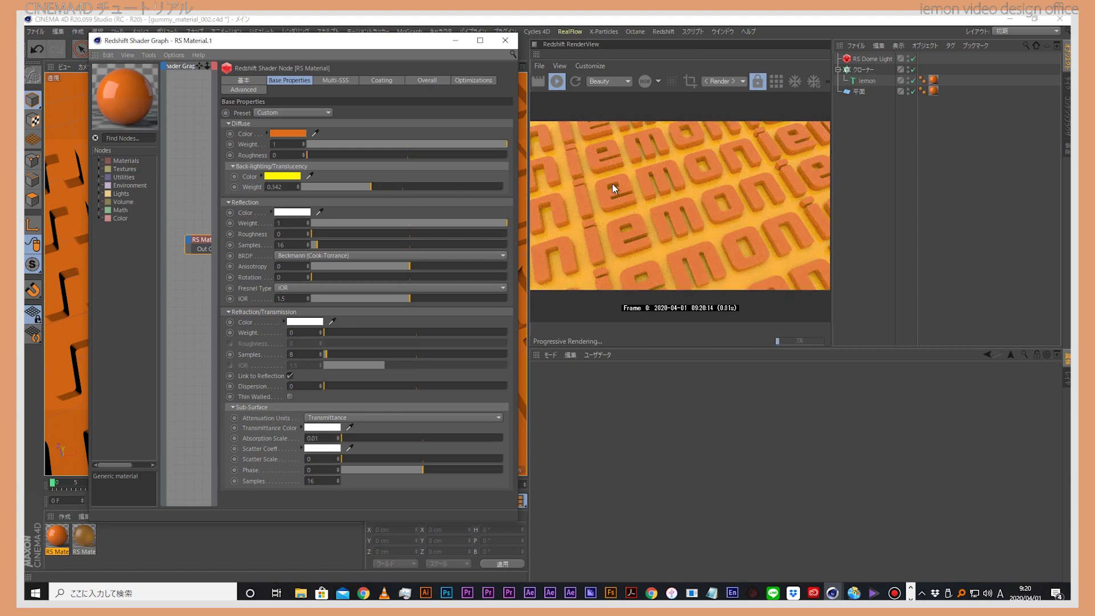
# Step: Change the back-lighting colour to cyan and select the floor plane
pyautogui.click(282, 176)
pyautogui.moveTo(354, 177); pyautogui.dragTo(360, 181)
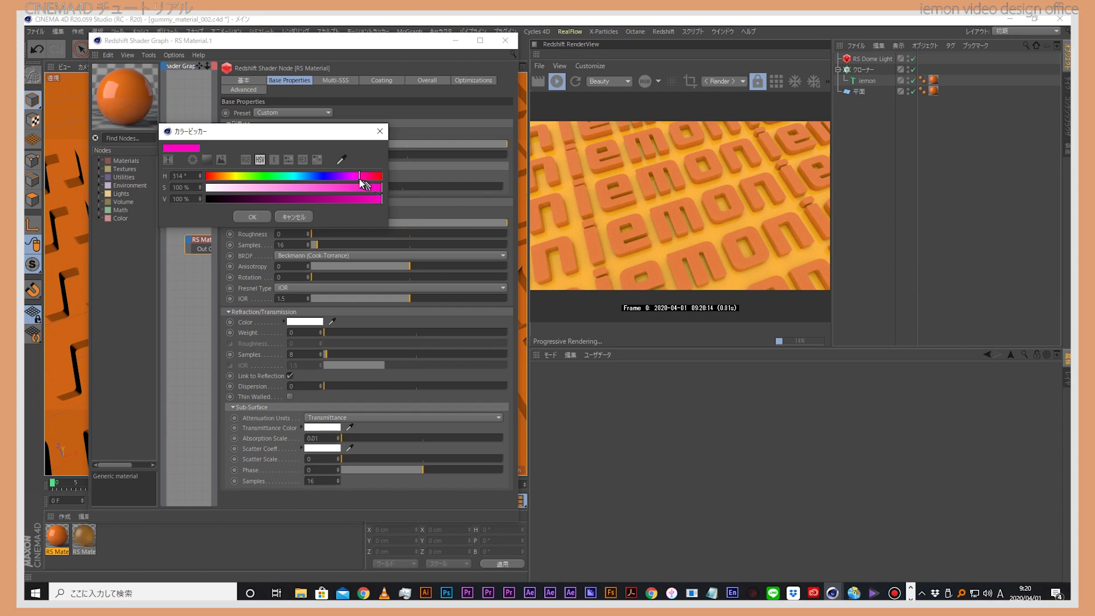
pyautogui.click(296, 176)
pyautogui.click(256, 216)
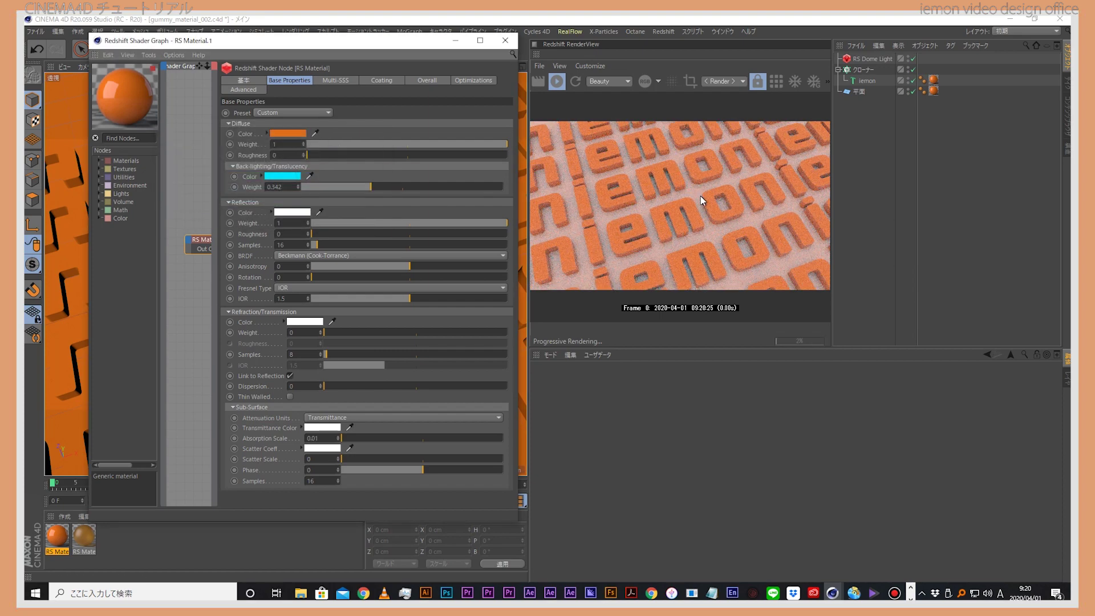
pyautogui.click(737, 197)
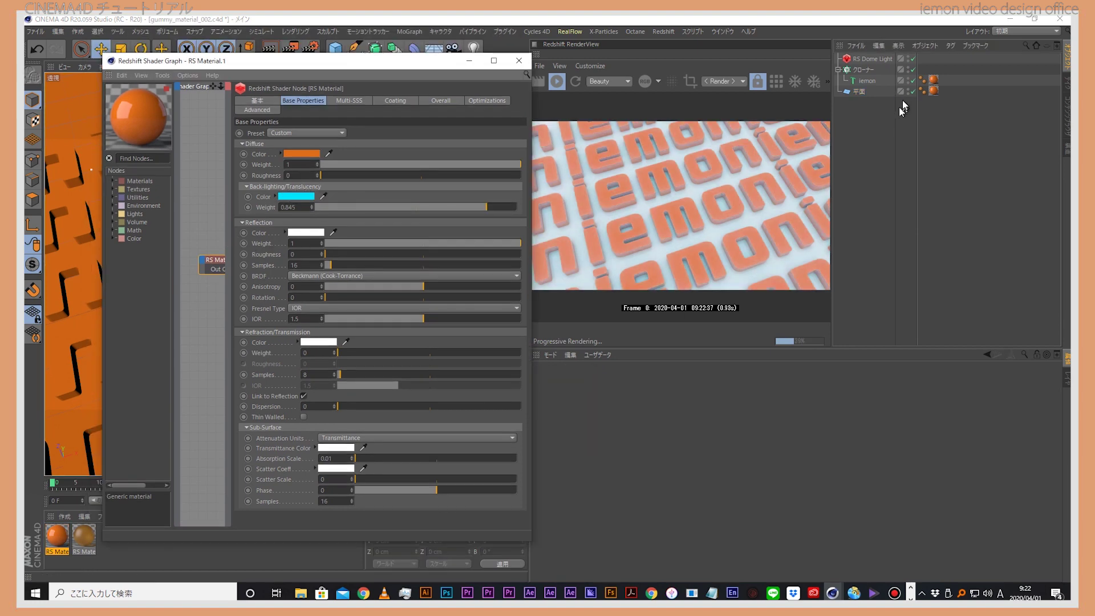
# Step: With the floor plane hidden from render, set back-lighting weight to 0.21, then show it again
pyautogui.click(914, 92)
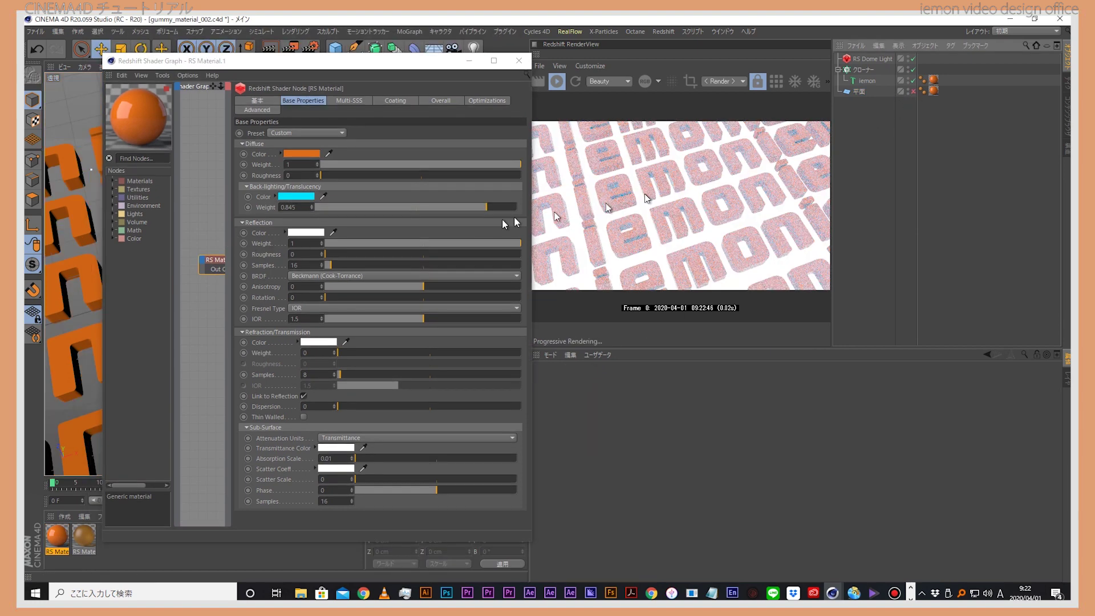
pyautogui.moveTo(486, 206); pyautogui.dragTo(504, 206)
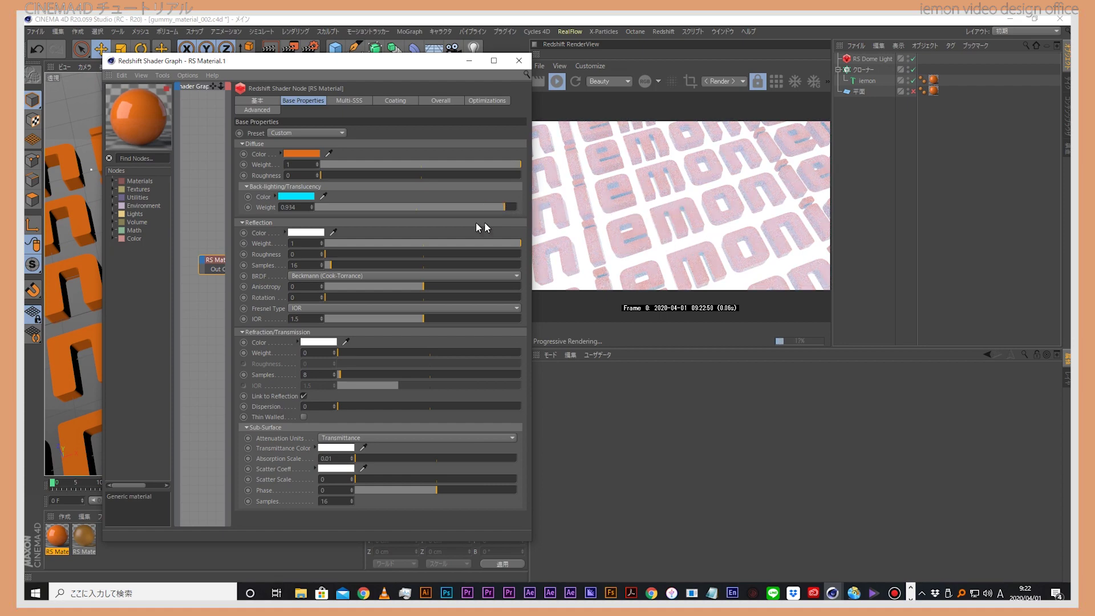
pyautogui.moveTo(452, 208); pyautogui.dragTo(391, 208)
pyautogui.doubleClick(294, 207)
pyautogui.write('0.2')
pyautogui.press('Return')
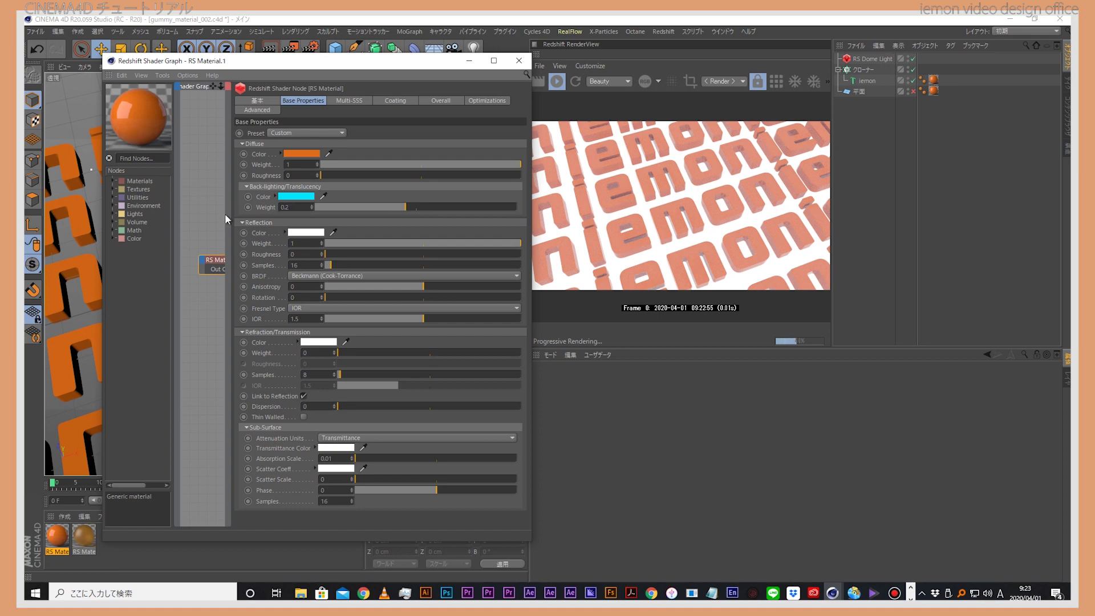
pyautogui.write('1')
pyautogui.press('Return')
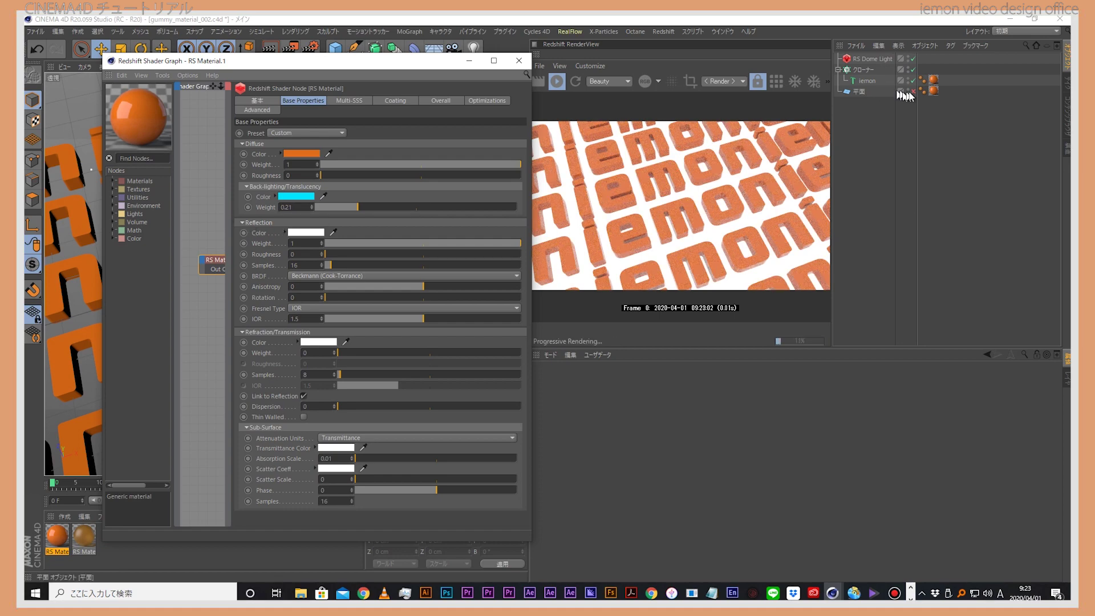
pyautogui.click(913, 92)
# Step: Set the back-lighting colour to pale yellow (H 50°, S 64%, V 100%)
pyautogui.click(296, 196)
pyautogui.click(404, 211)
pyautogui.moveTo(404, 211); pyautogui.dragTo(341, 208)
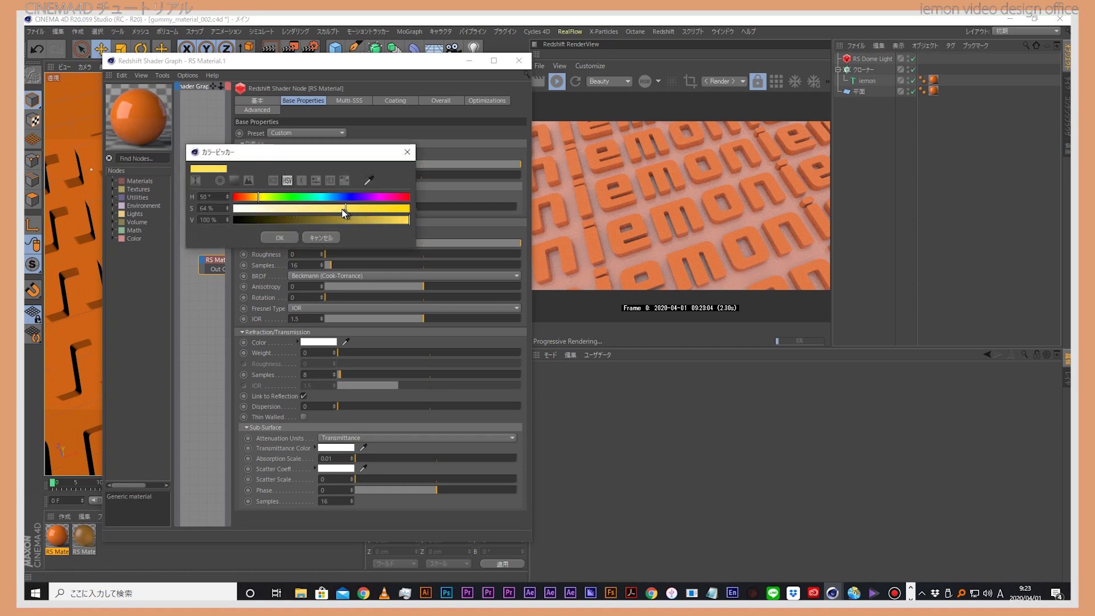
pyautogui.click(288, 238)
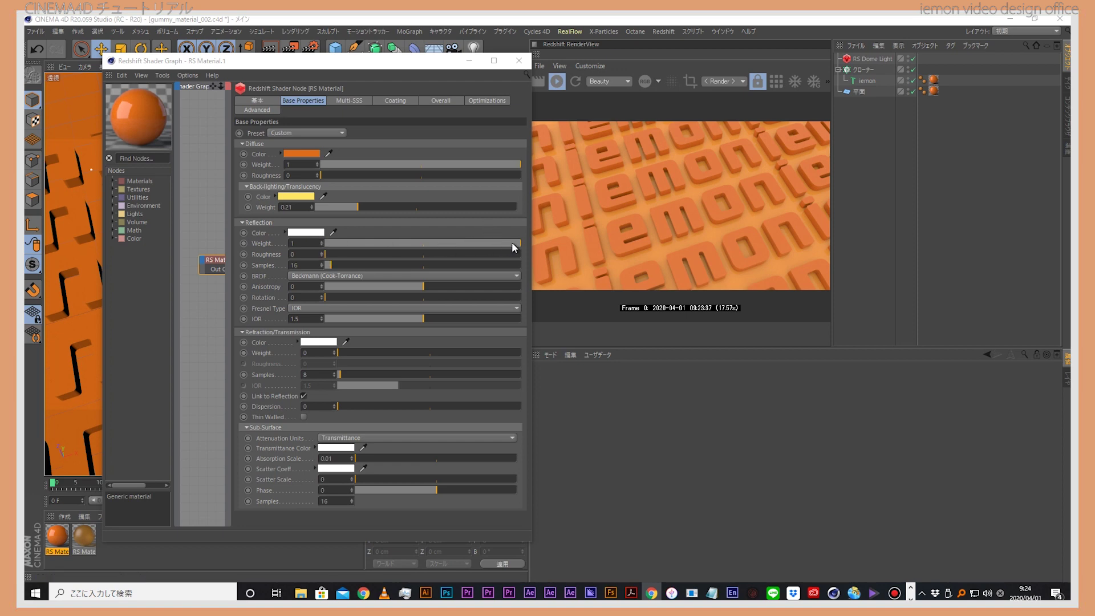
# Step: Bring the Reflection Weight slider down from 1 to 0.765
pyautogui.moveTo(512, 243); pyautogui.dragTo(505, 243)
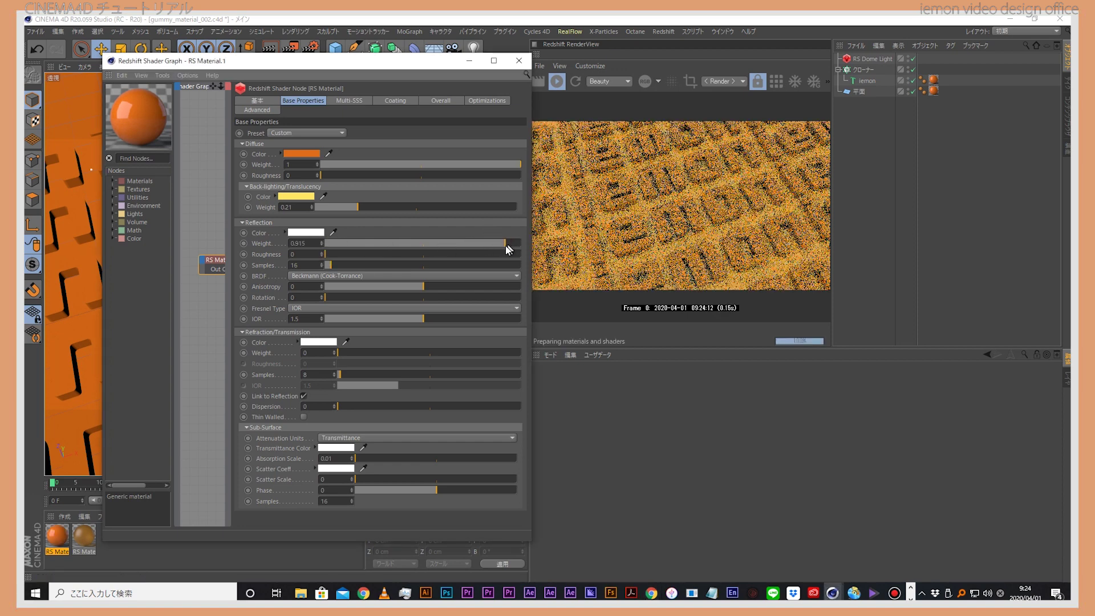
pyautogui.moveTo(451, 68); pyautogui.dragTo(428, 66)
pyautogui.moveTo(440, 244)
pyautogui.mouseDown()
pyautogui.moveTo(471, 244)
pyautogui.moveTo(454, 242)
pyautogui.mouseUp()
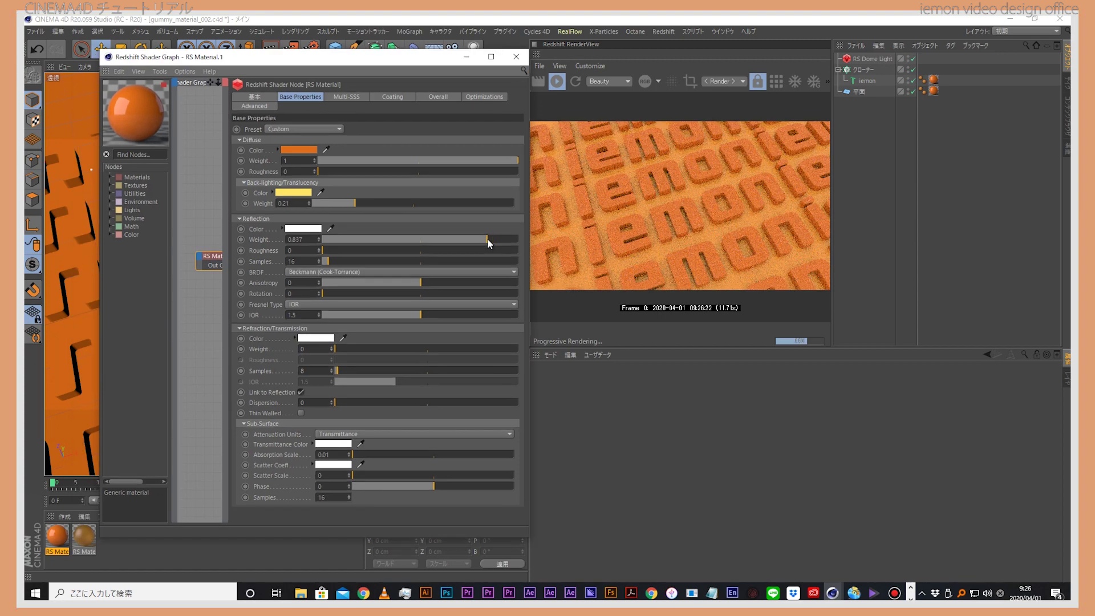
pyautogui.moveTo(487, 238); pyautogui.dragTo(486, 238)
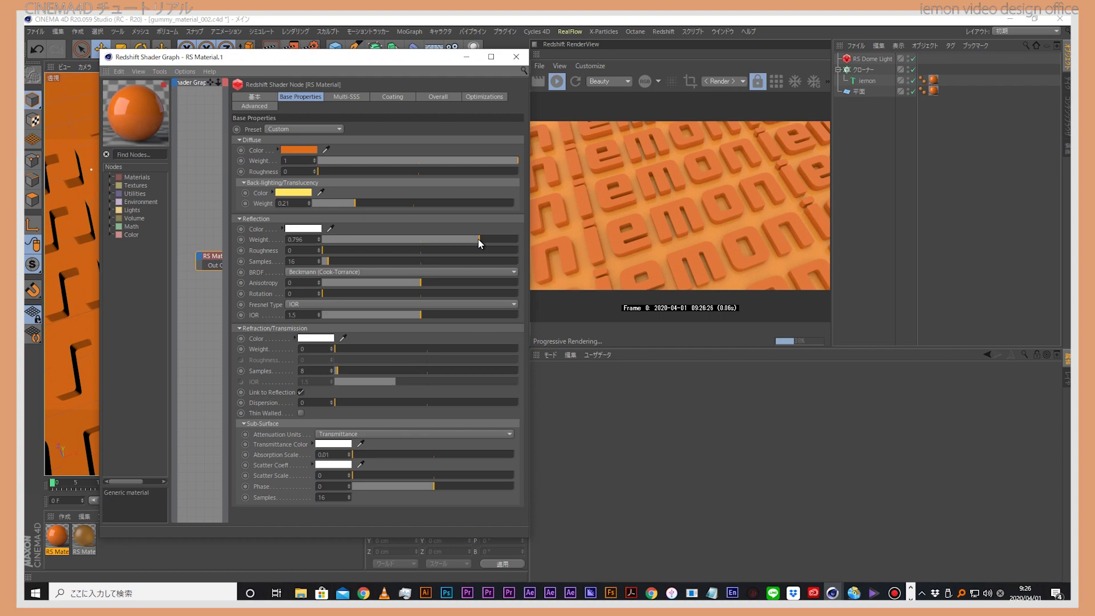
pyautogui.moveTo(478, 239); pyautogui.dragTo(477, 239)
pyautogui.click(473, 238)
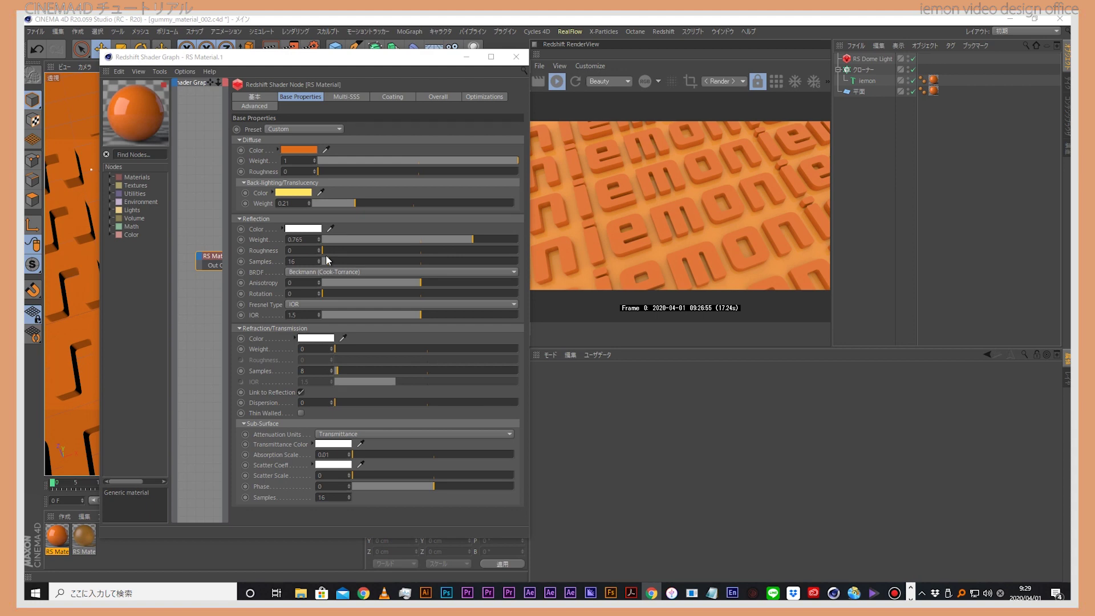
# Step: Enter 0.4 for Reflection Roughness and 1.65 for Reflection IOR
pyautogui.doubleClick(302, 250)
pyautogui.write('0.4')
pyautogui.press('Return')
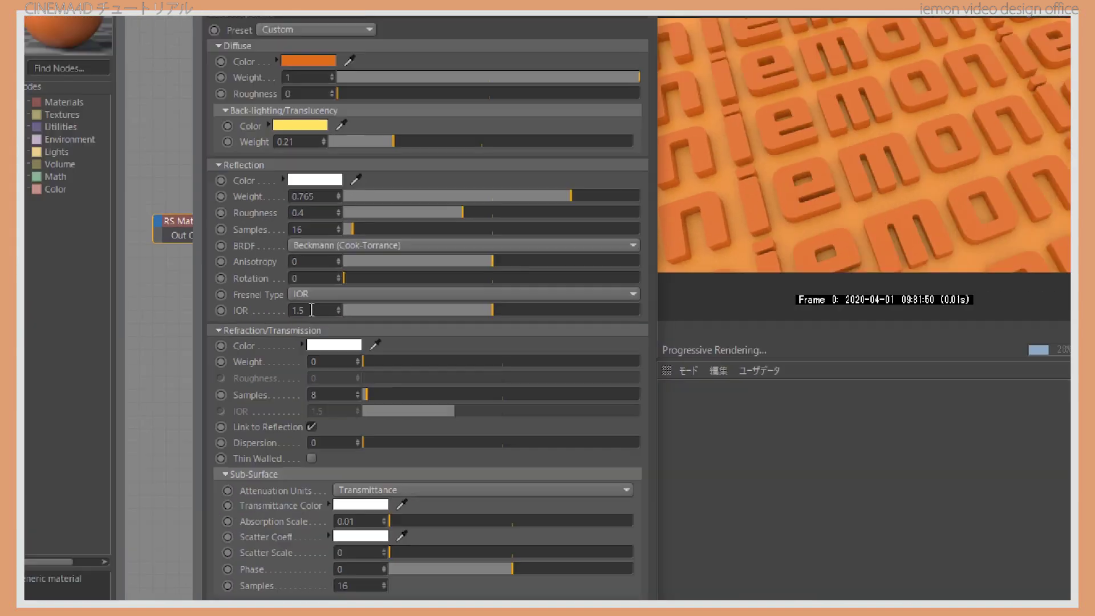
pyautogui.write('1.65')
pyautogui.press('Return')
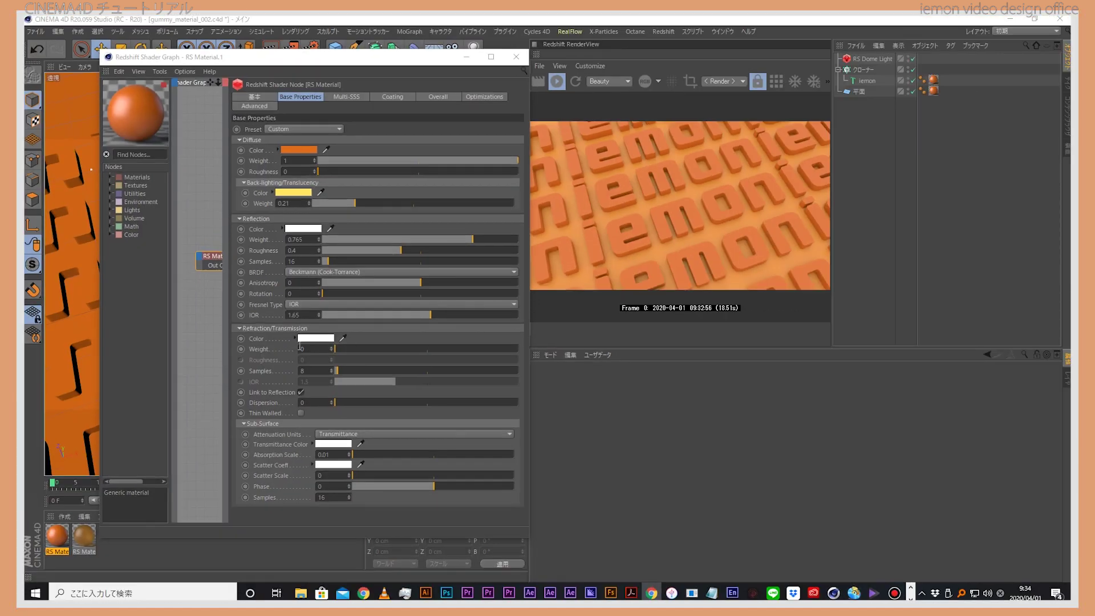
# Step: Set the RS Material's refraction colour to a pale yellow and raise refraction weight to 1
pyautogui.click(315, 338)
pyautogui.click(269, 341)
pyautogui.moveTo(267, 341); pyautogui.dragTo(264, 341)
pyautogui.moveTo(374, 350); pyautogui.dragTo(346, 354)
pyautogui.click(393, 361)
pyautogui.click(284, 378)
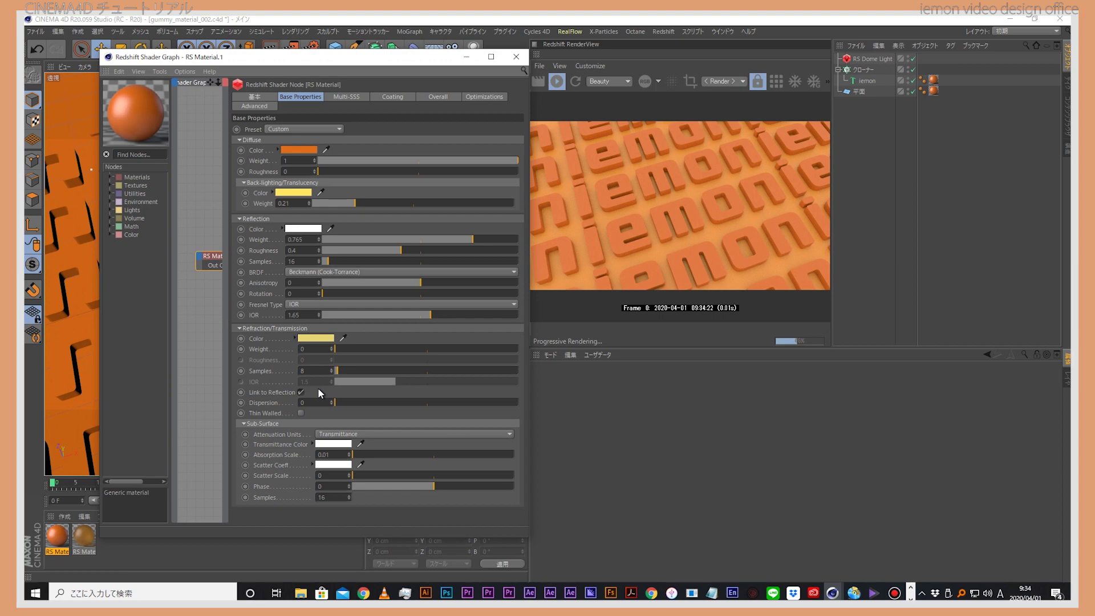
pyautogui.moveTo(342, 349); pyautogui.dragTo(379, 352)
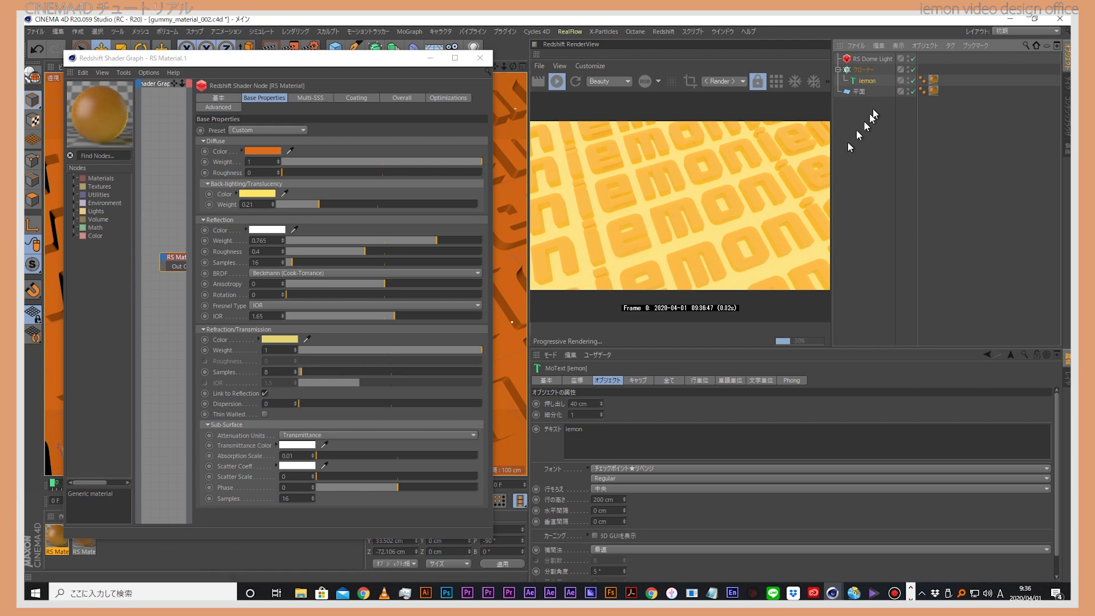
# Step: Duplicate the iemon text object, move the copy, then delete the standalone text object
pyautogui.moveTo(864, 87); pyautogui.dragTo(864, 91)
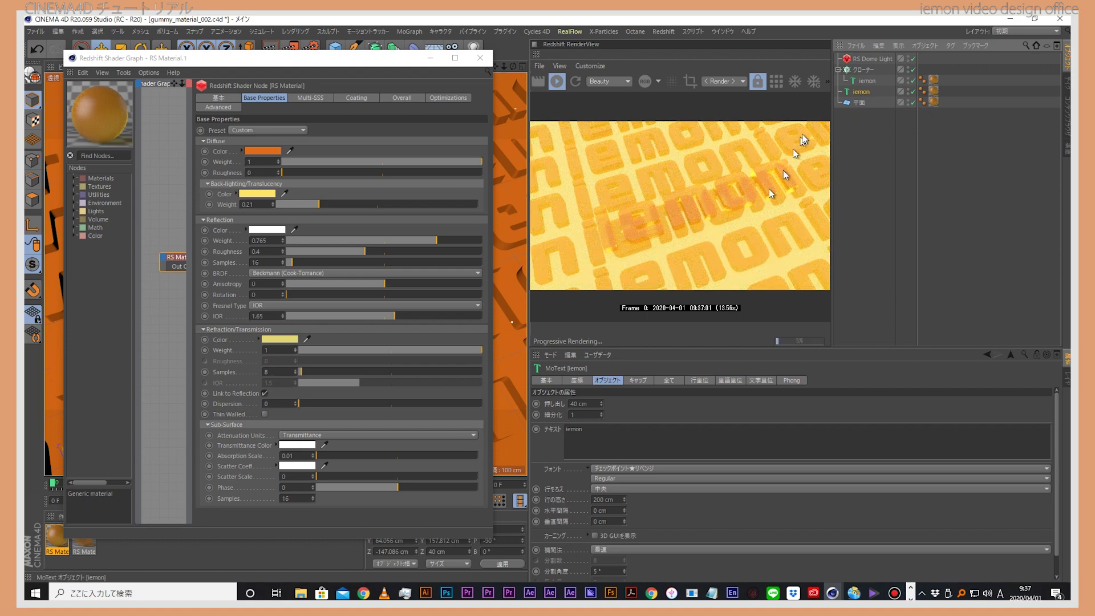
pyautogui.moveTo(484, 308); pyautogui.dragTo(352, 331)
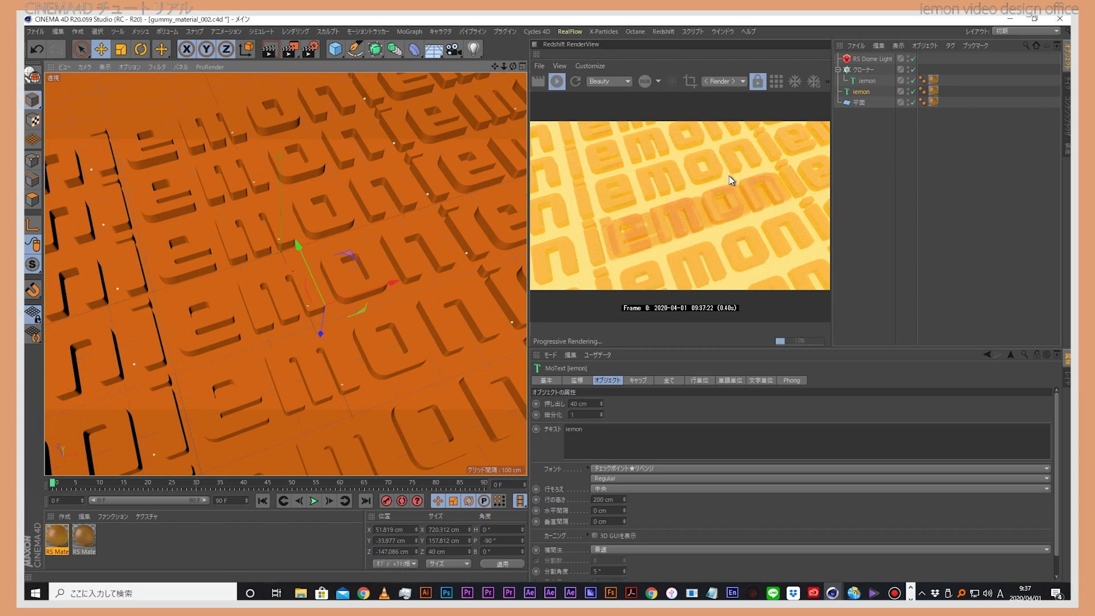
pyautogui.press('Delete')
# Step: In the Shader Graph, adjust refraction weight down and back up, settling at 0.99
pyautogui.doubleClick(57, 536)
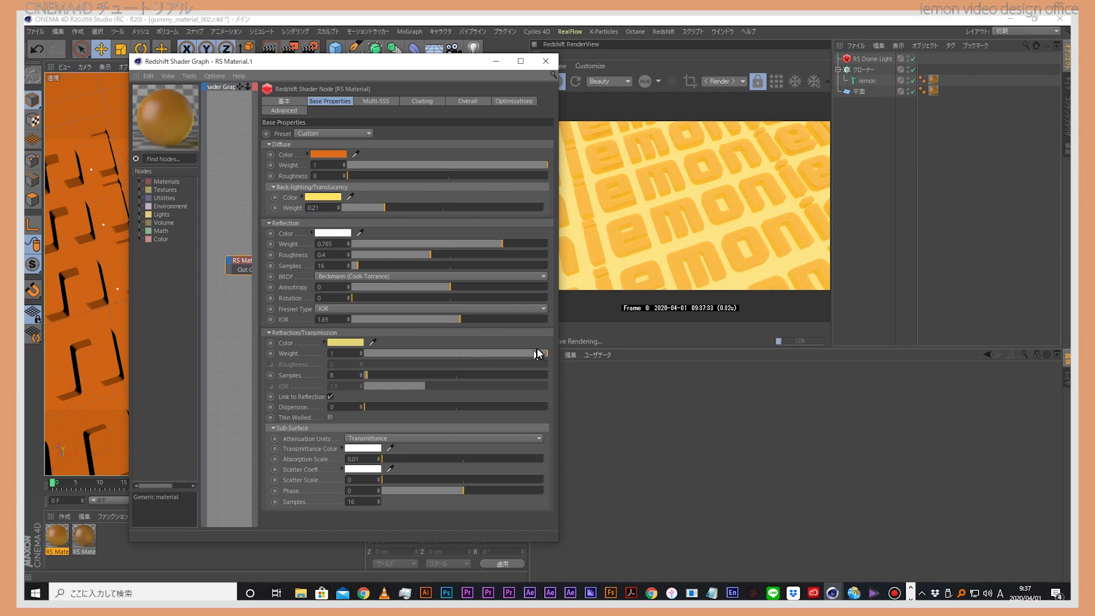
pyautogui.moveTo(539, 354); pyautogui.dragTo(402, 357)
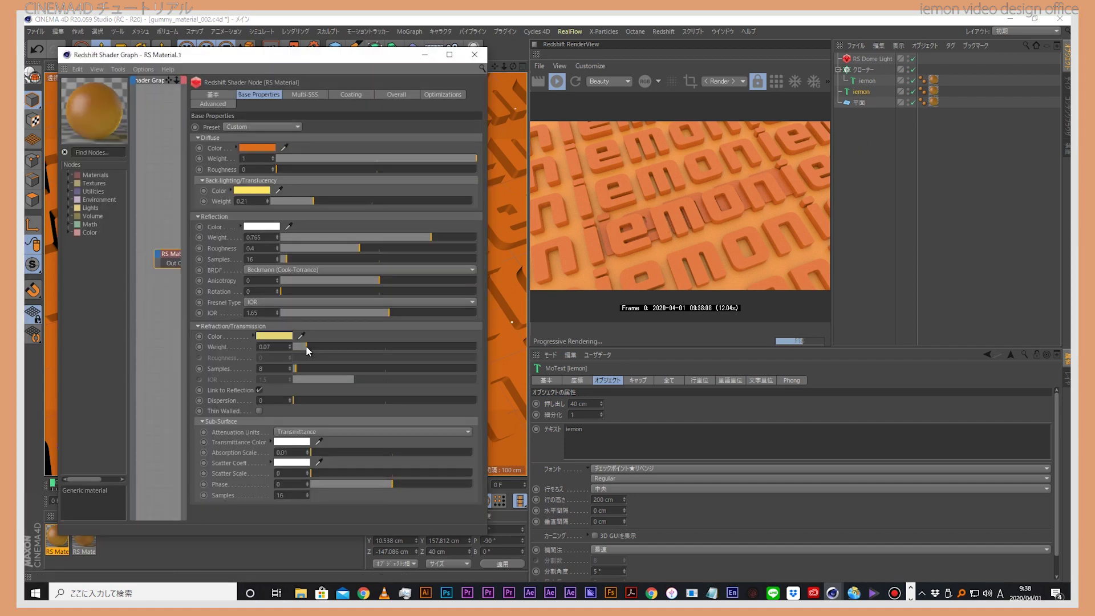
pyautogui.moveTo(306, 348); pyautogui.dragTo(476, 348)
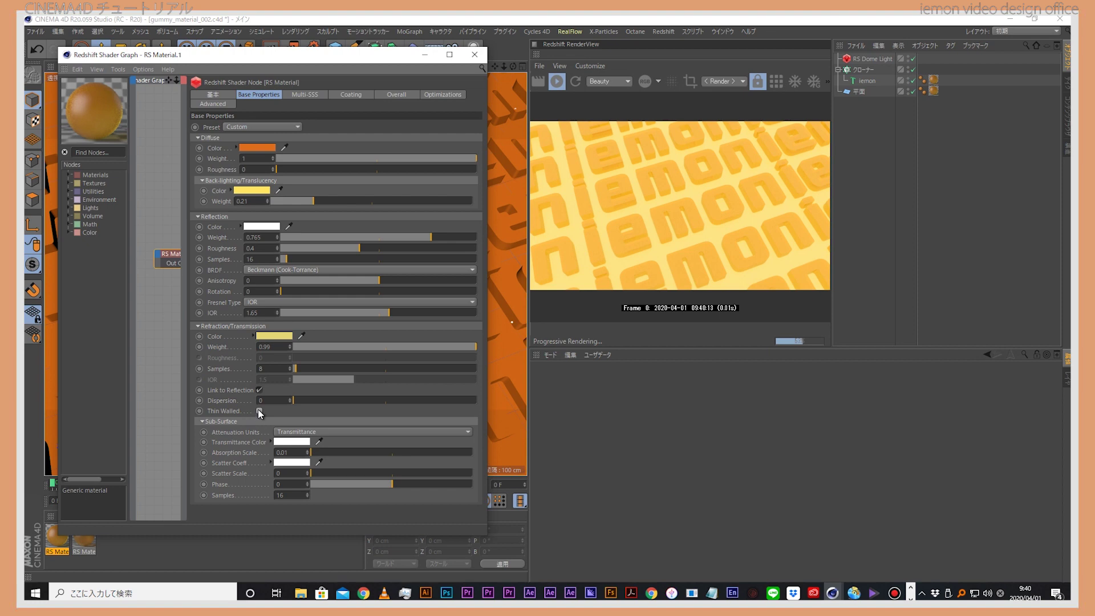
# Step: Make RS Material.1 thin-walled and raise its reflection weight to 0.96
pyautogui.click(260, 411)
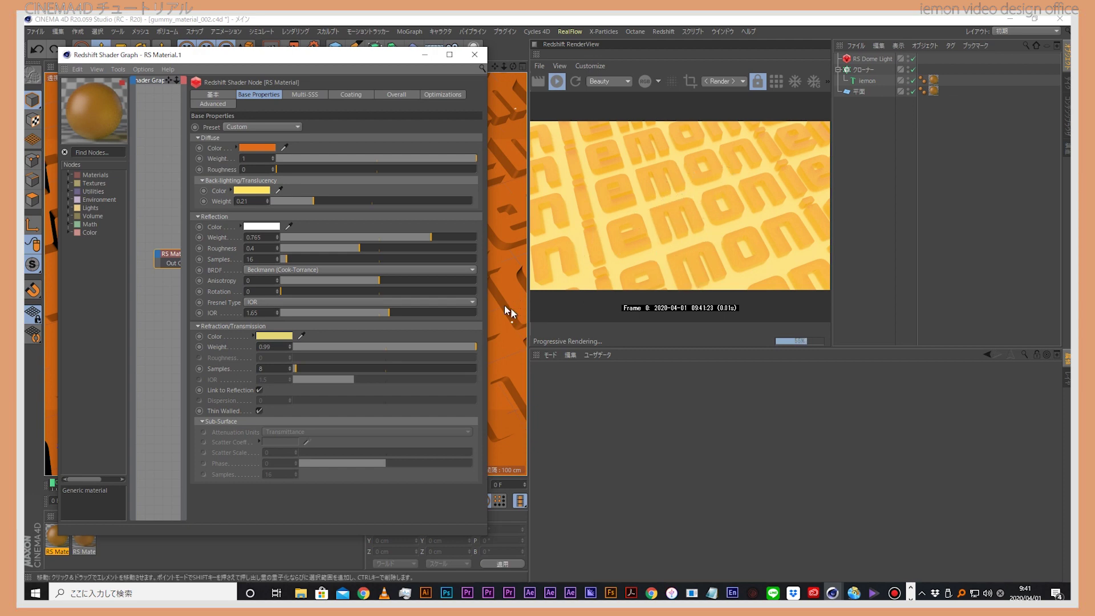
pyautogui.moveTo(430, 243); pyautogui.dragTo(422, 244)
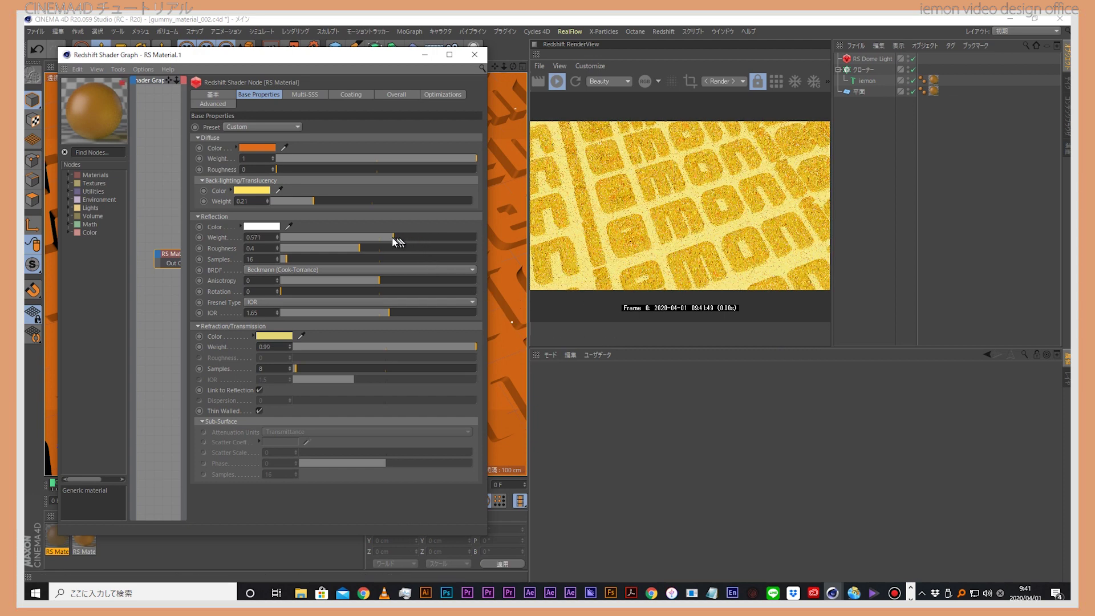
pyautogui.moveTo(368, 237)
pyautogui.mouseDown()
pyautogui.moveTo(434, 240)
pyautogui.moveTo(310, 242)
pyautogui.mouseUp()
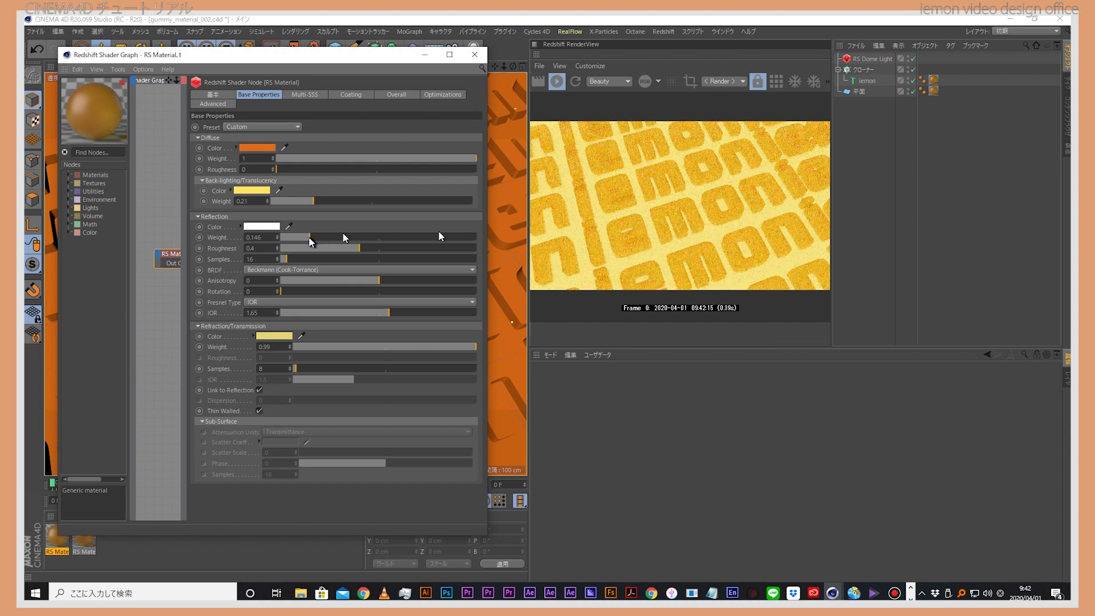
pyautogui.click(470, 236)
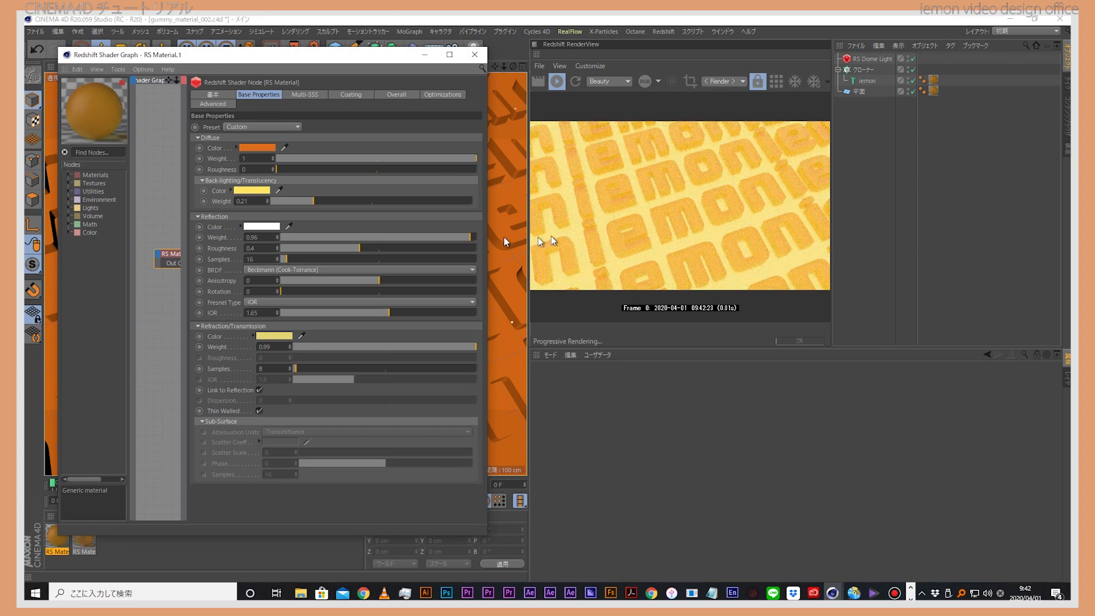
# Step: Set reflection weight to 0.715 and reflection roughness to 0.185
pyautogui.click(421, 237)
pyautogui.moveTo(384, 249); pyautogui.dragTo(445, 249)
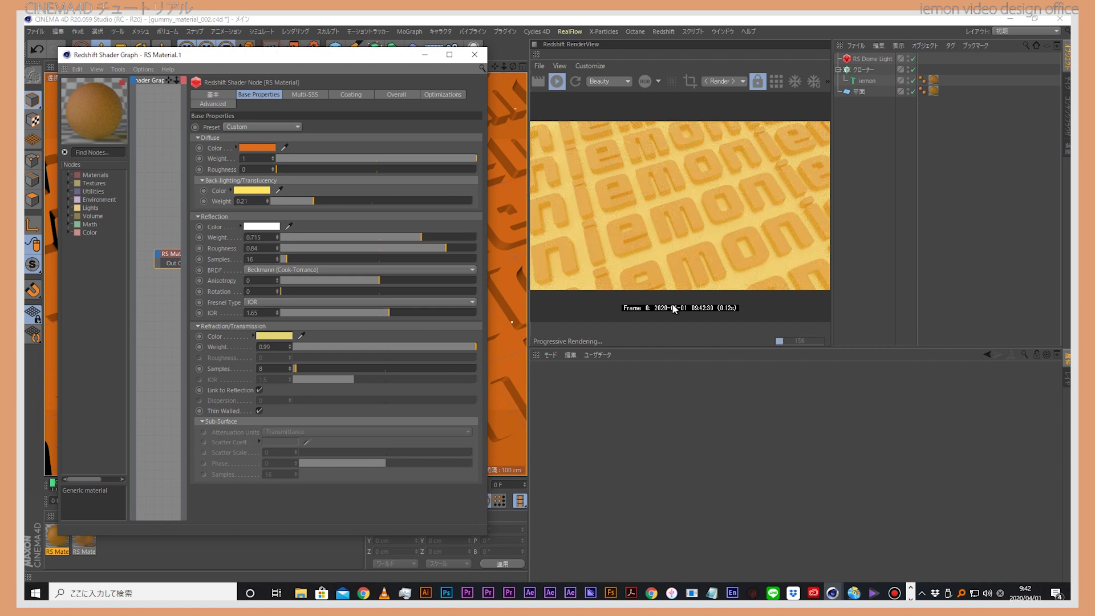
pyautogui.moveTo(445, 248); pyautogui.dragTo(317, 248)
pyautogui.click(251, 190)
# Step: Try a cyan back-lighting colour, then cancel to keep the yellow one
pyautogui.moveTo(254, 190); pyautogui.dragTo(288, 191)
pyautogui.click(240, 229)
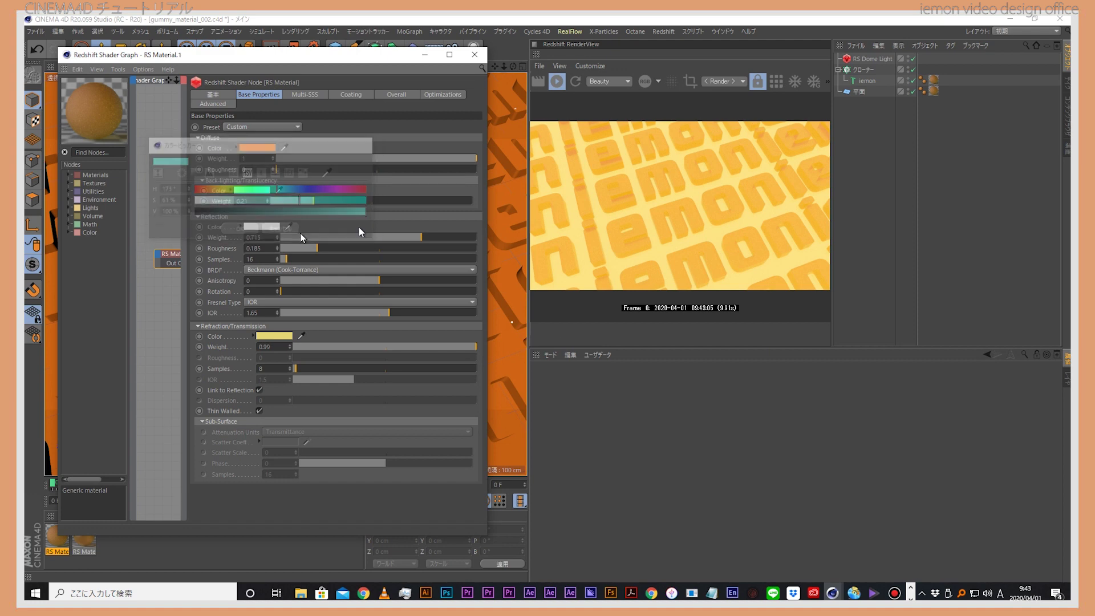
pyautogui.click(266, 192)
pyautogui.click(271, 231)
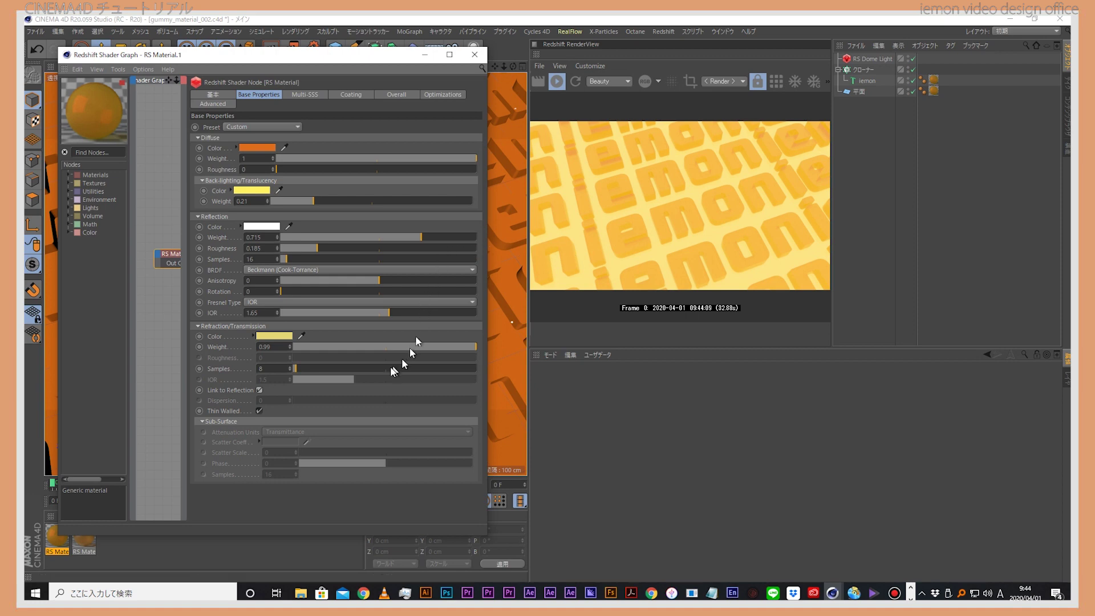
# Step: Load the original RS Material from the iemon text's second tag into the Shader Graph
pyautogui.click(502, 306)
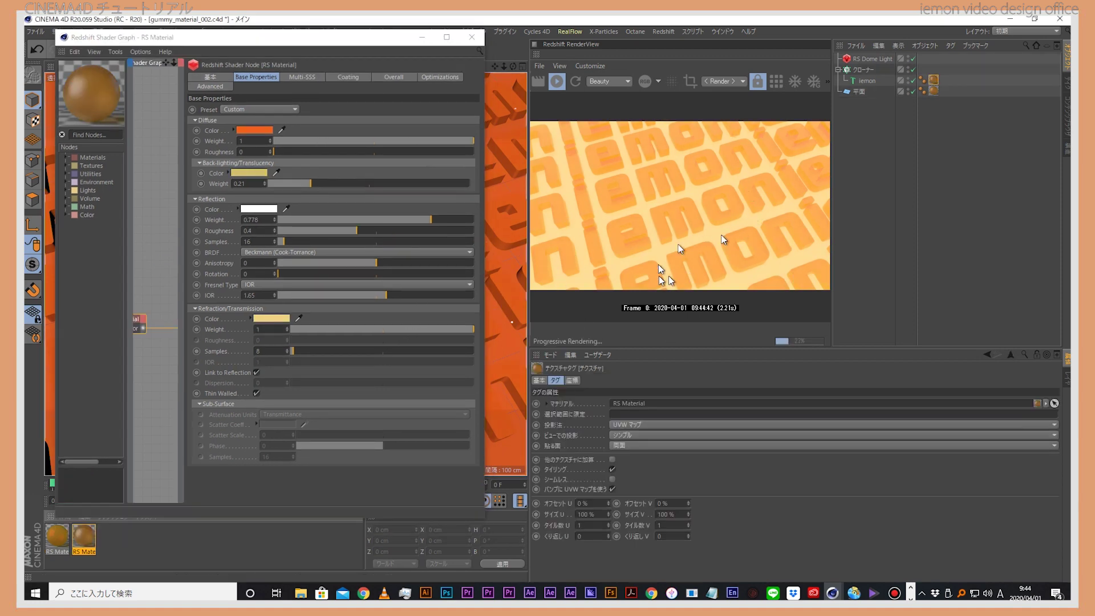